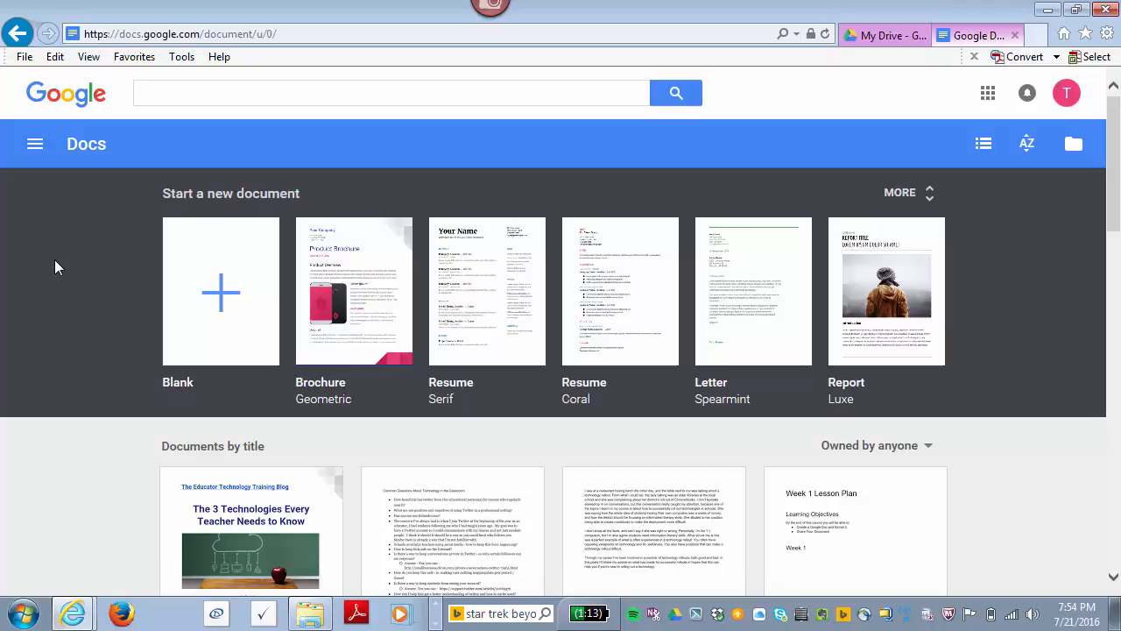
Step: Create a blank document and name it Lesson Plan
{"action": "left_click", "coordinate": [222, 300]}
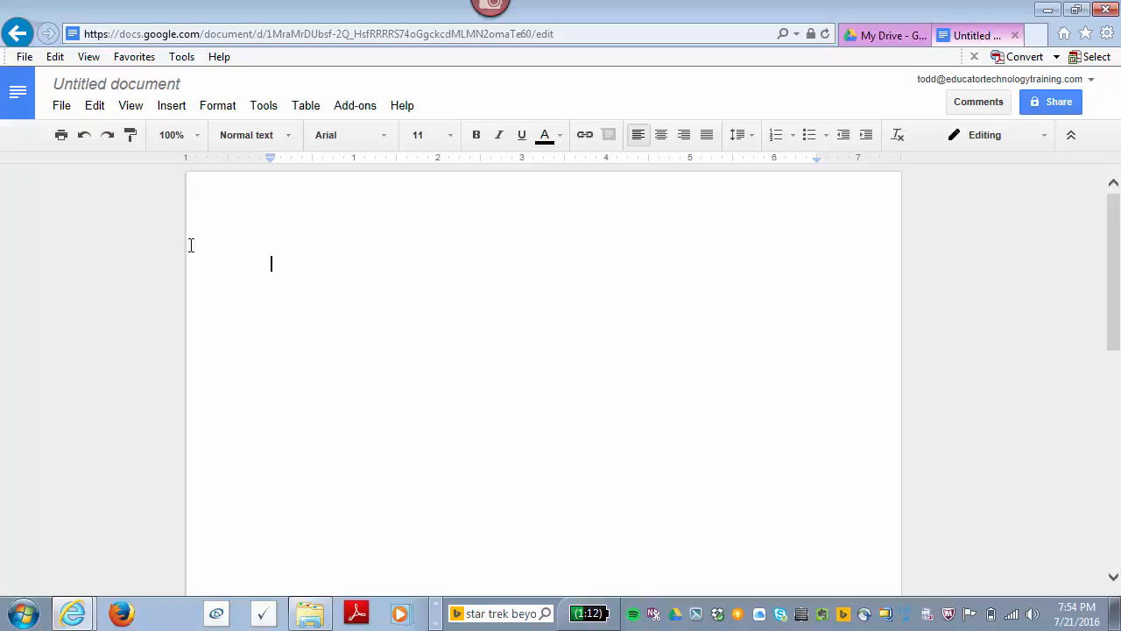
{"action": "left_click", "coordinate": [98, 85]}
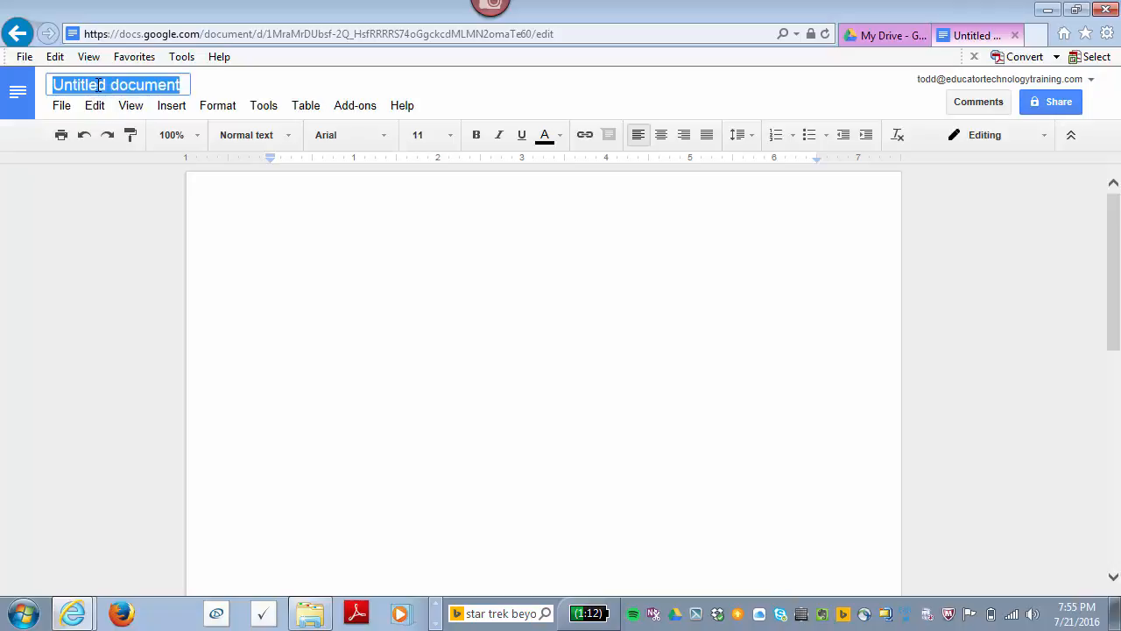
{"action": "type", "text": "Le"}
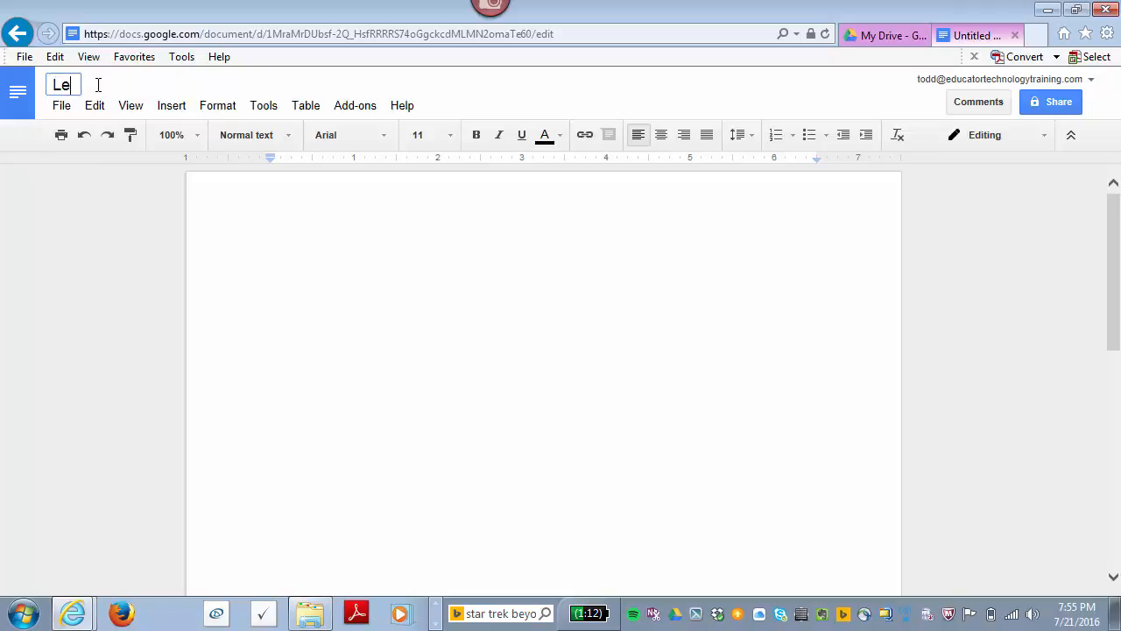
{"action": "type", "text": "sson Plan"}
{"action": "left_click", "coordinate": [249, 256]}
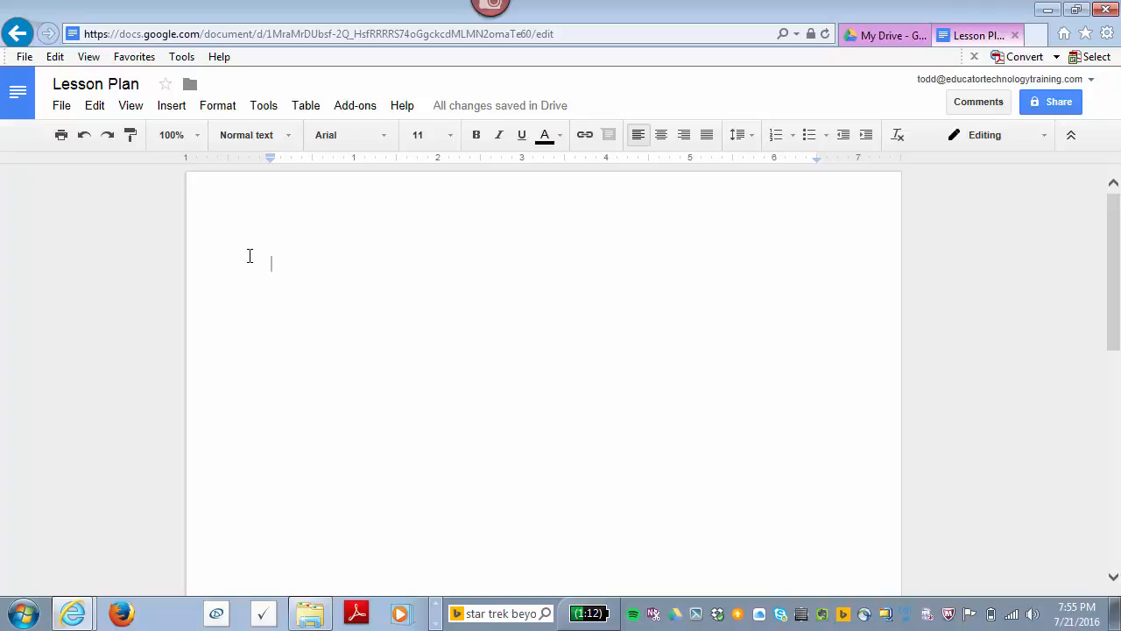
Step: Enter the lines "Lesson Plan", "Objectives" and "Week 1" in the document body, separated by blank lines
{"action": "type", "text": "Lesson Plan"}
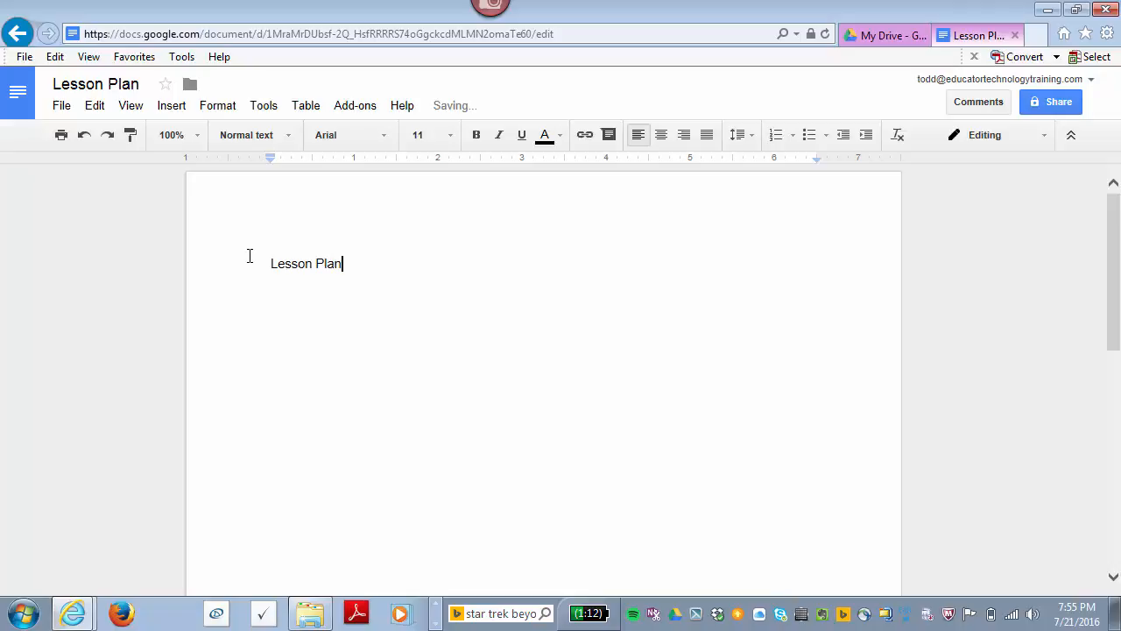
{"action": "key", "text": "Return"}
{"action": "key", "text": "Return"}
{"action": "type", "text": "Objectives"}
{"action": "key", "text": "Return"}
{"action": "key", "text": "Return"}
{"action": "type", "text": "Week 1"}
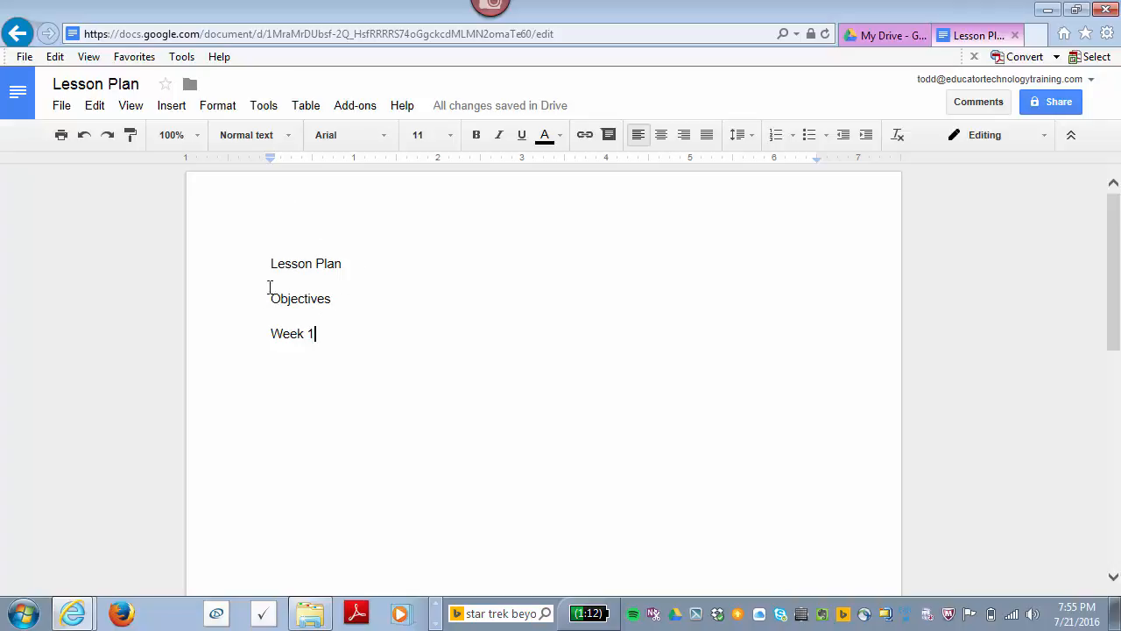
Step: Apply the Title style to the "Lesson Plan" line in the document body
{"action": "left_click", "coordinate": [288, 136]}
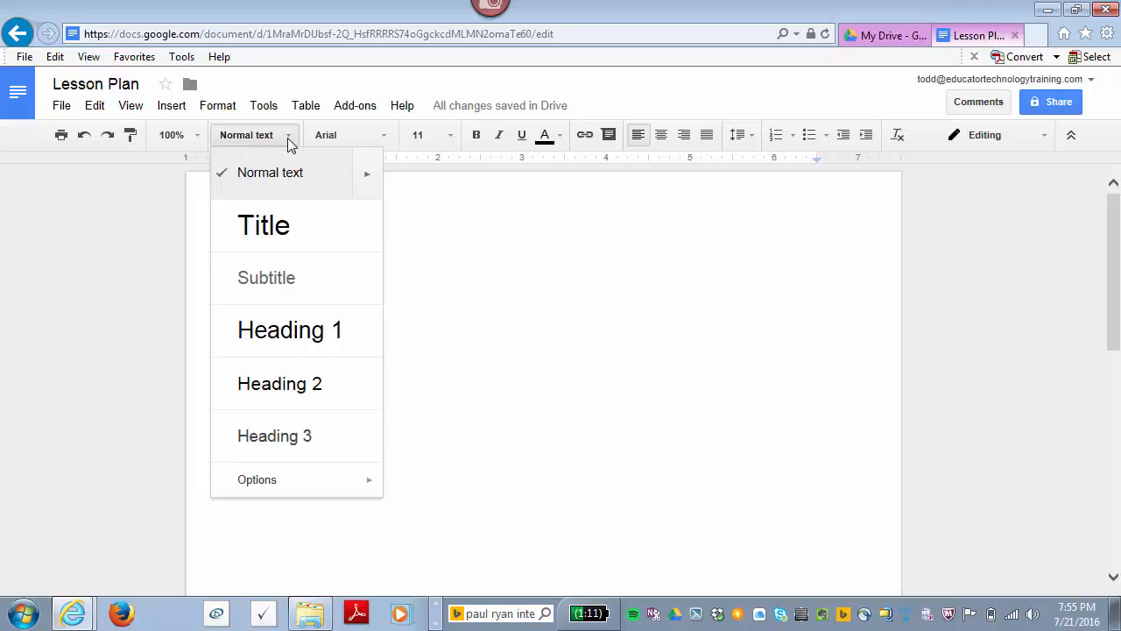
{"action": "left_click", "coordinate": [447, 386]}
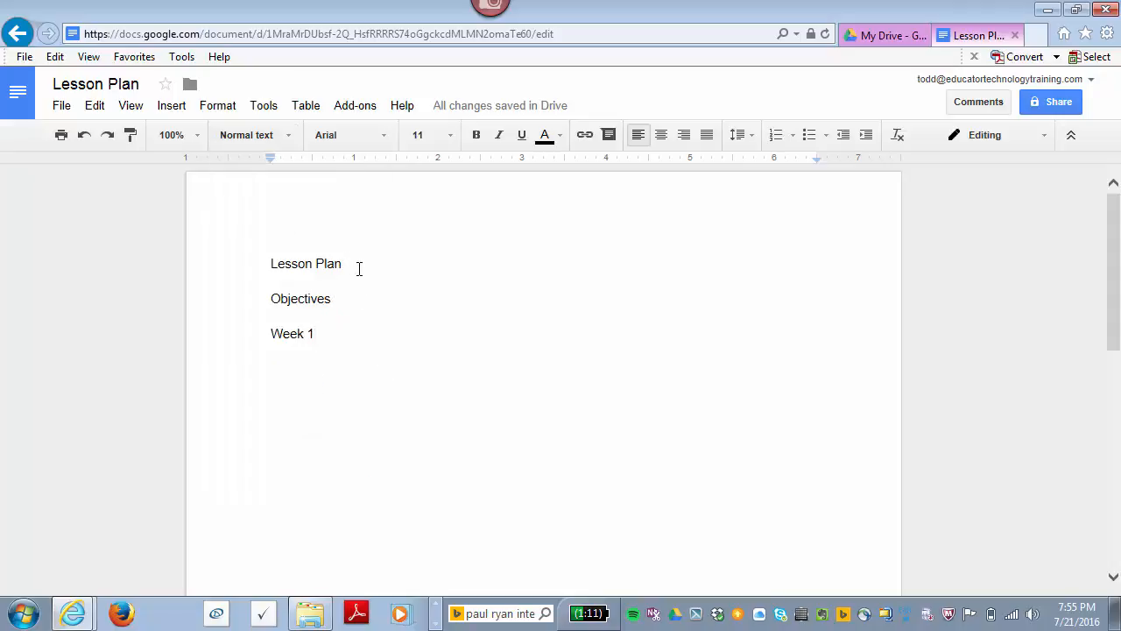
{"action": "left_click_drag", "start_coordinate": [360, 268], "coordinate": [270, 264]}
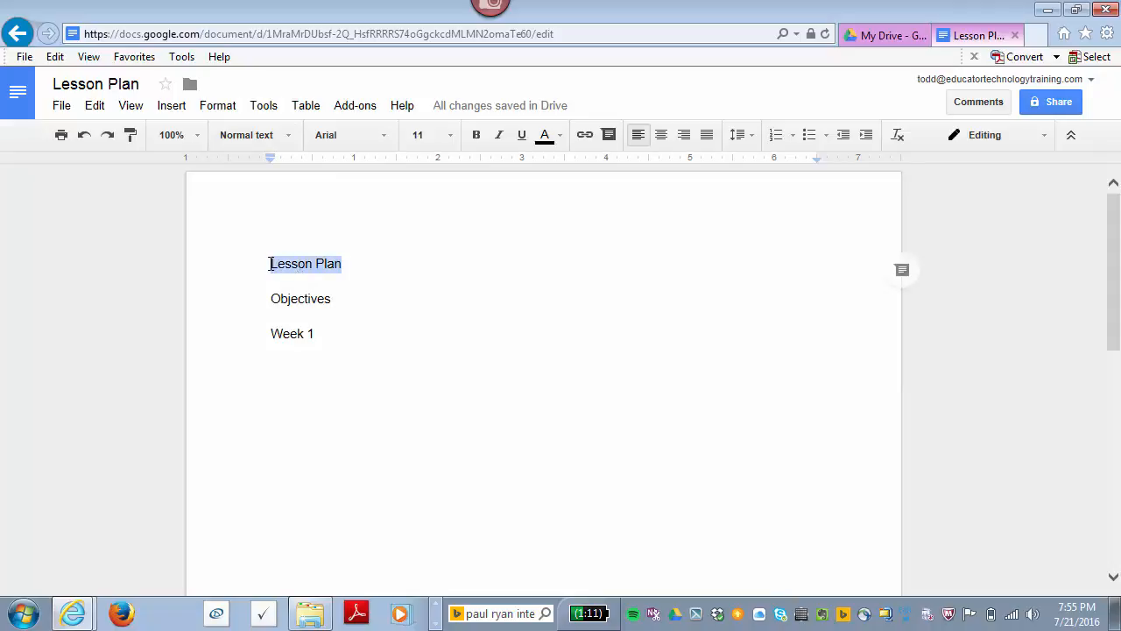
{"action": "left_click", "coordinate": [290, 138]}
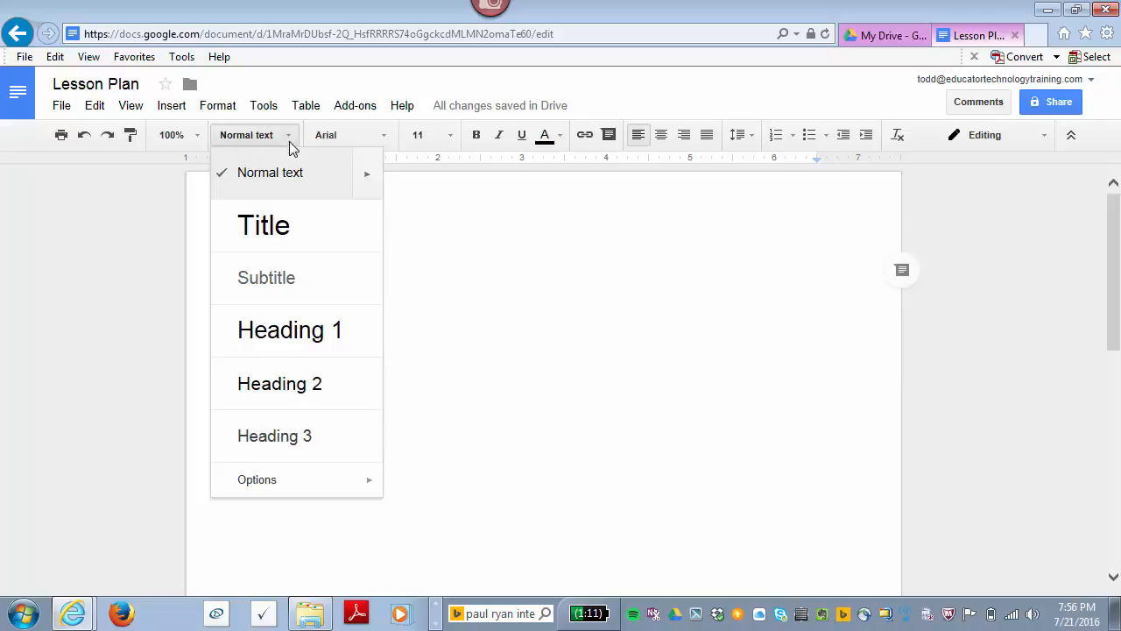
{"action": "left_click", "coordinate": [288, 237]}
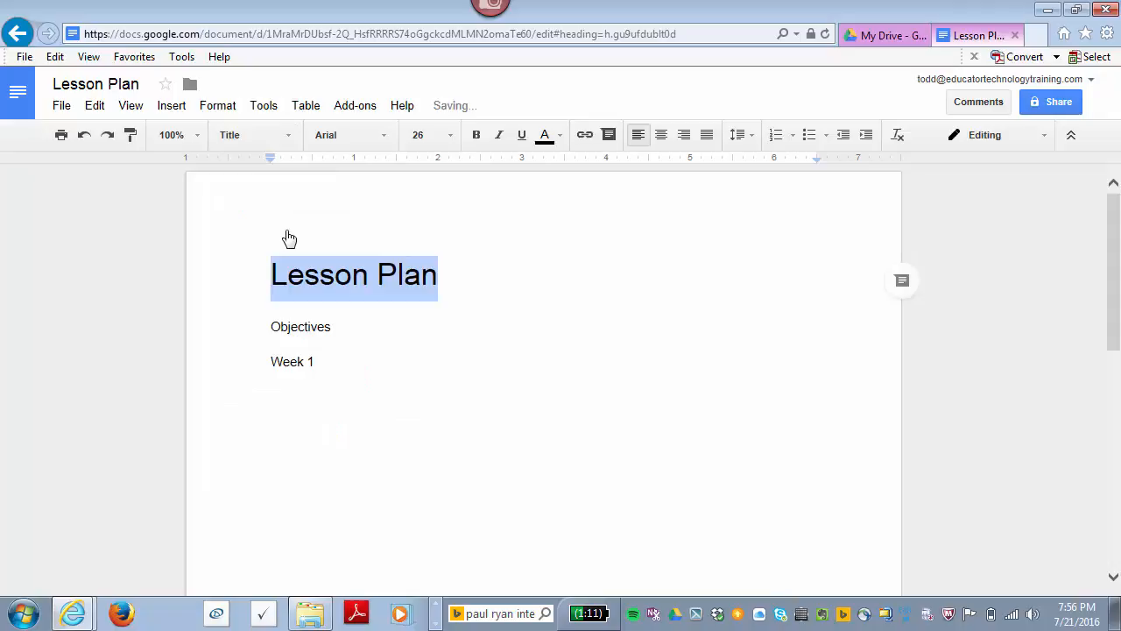
{"action": "left_click", "coordinate": [470, 386]}
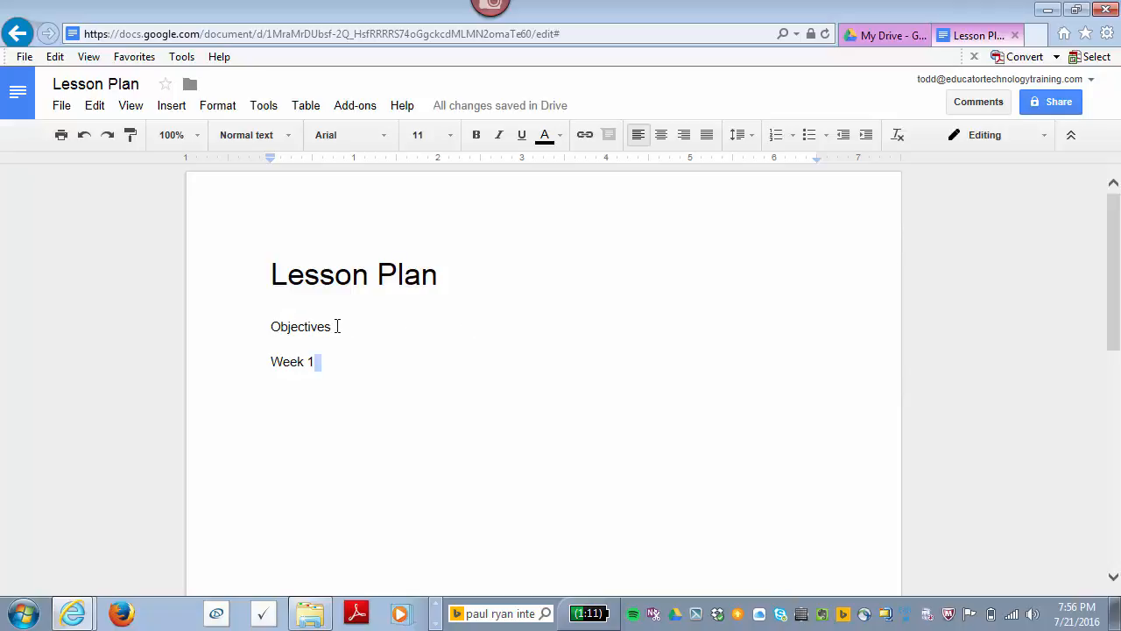
Step: Set the "Objectives" line to font size 14 and colour its text blue
{"action": "left_click_drag", "start_coordinate": [338, 324], "coordinate": [269, 327]}
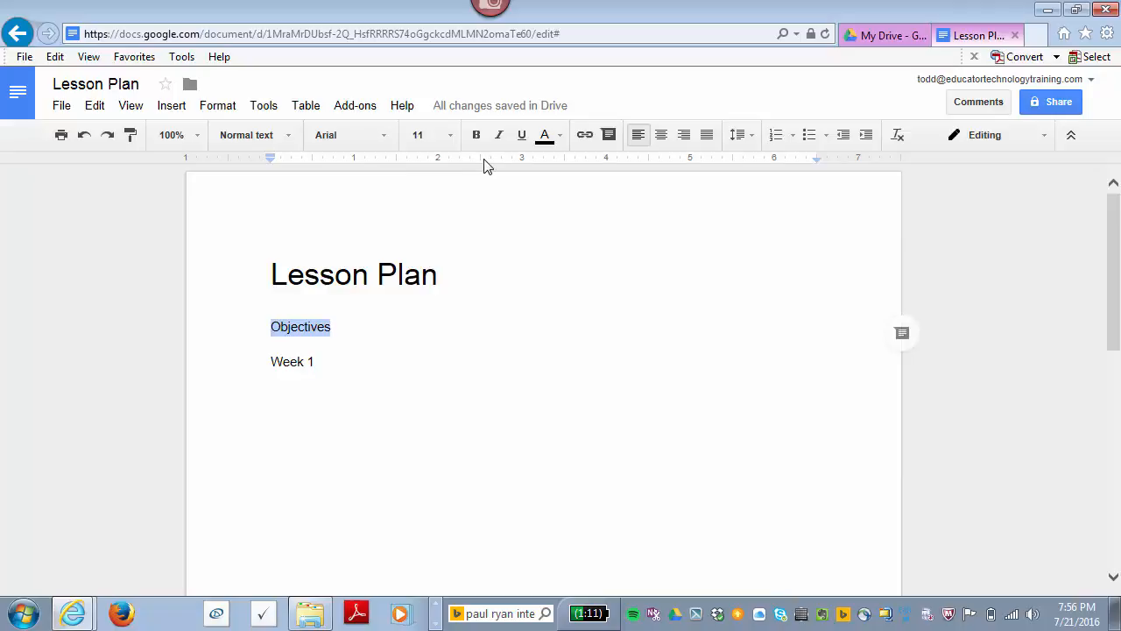
{"action": "left_click", "coordinate": [385, 141]}
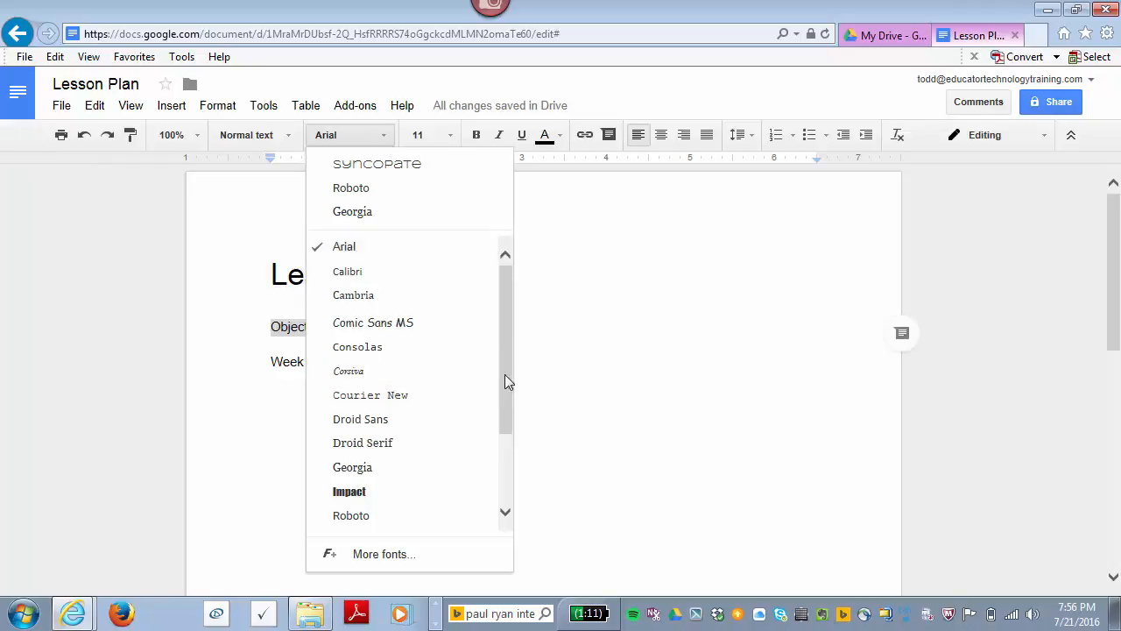
{"action": "key", "text": "Escape"}
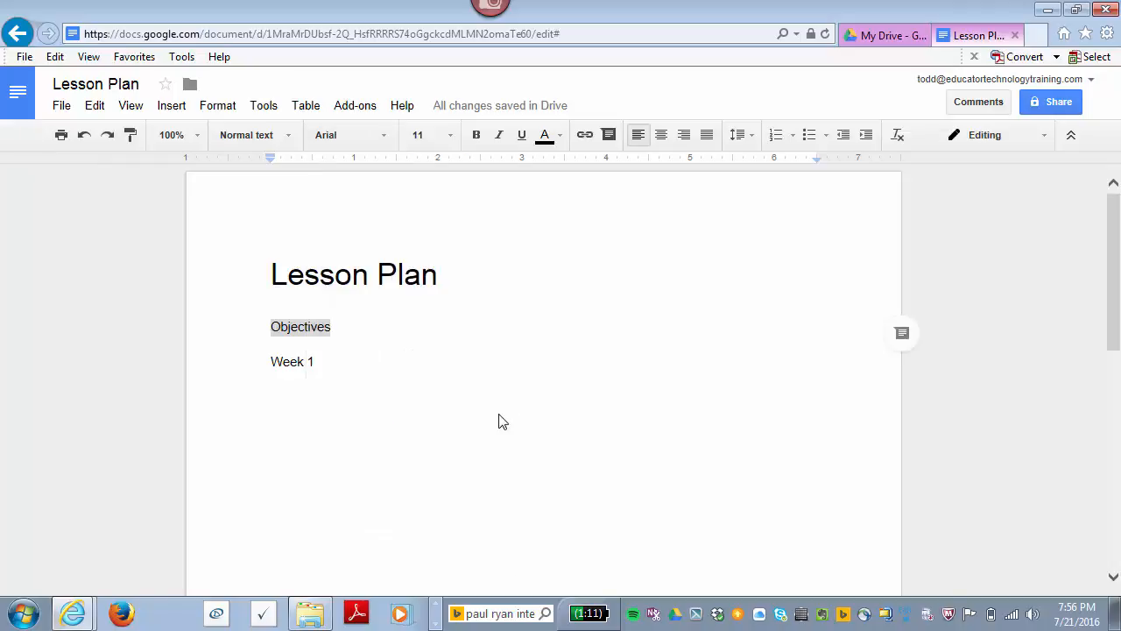
{"action": "left_click", "coordinate": [451, 141]}
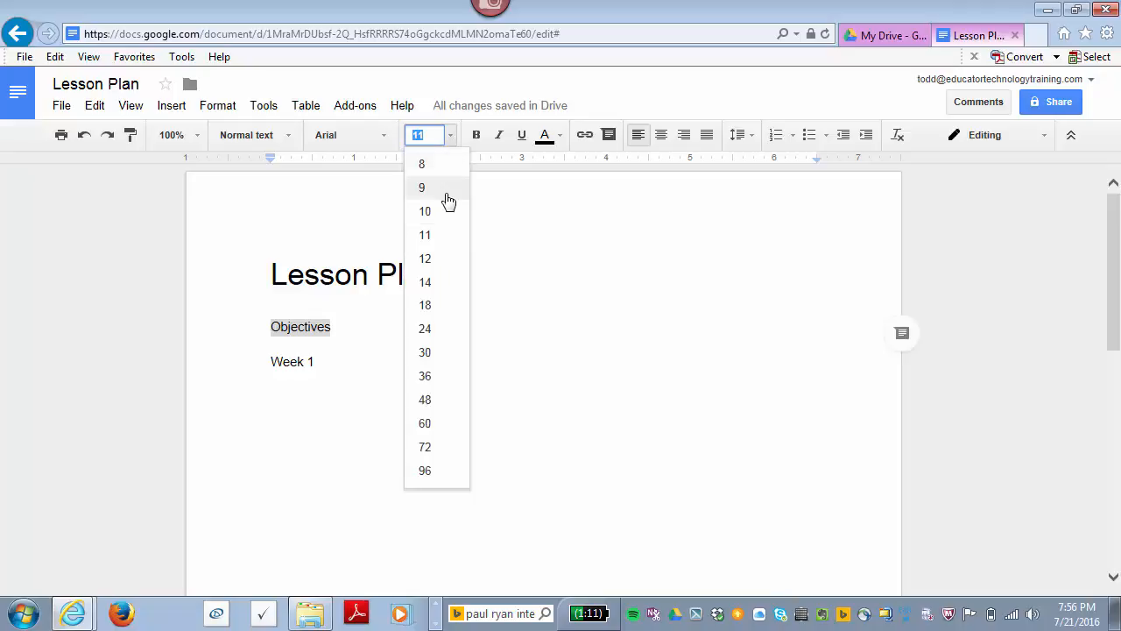
{"action": "left_click", "coordinate": [426, 283]}
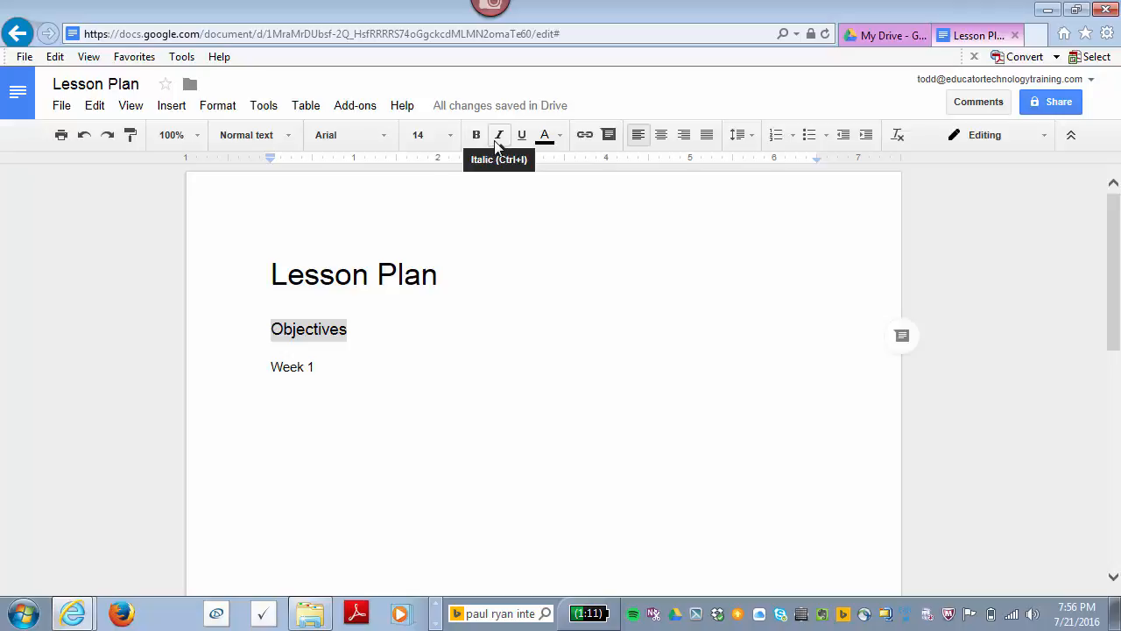
{"action": "left_click", "coordinate": [545, 141]}
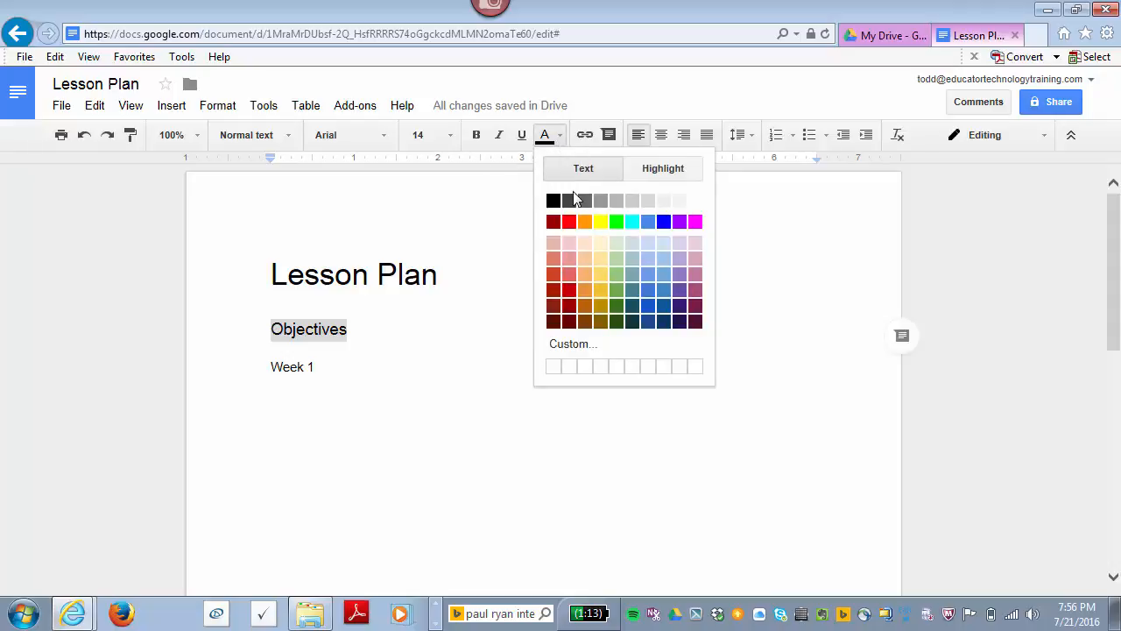
{"action": "left_click", "coordinate": [649, 307]}
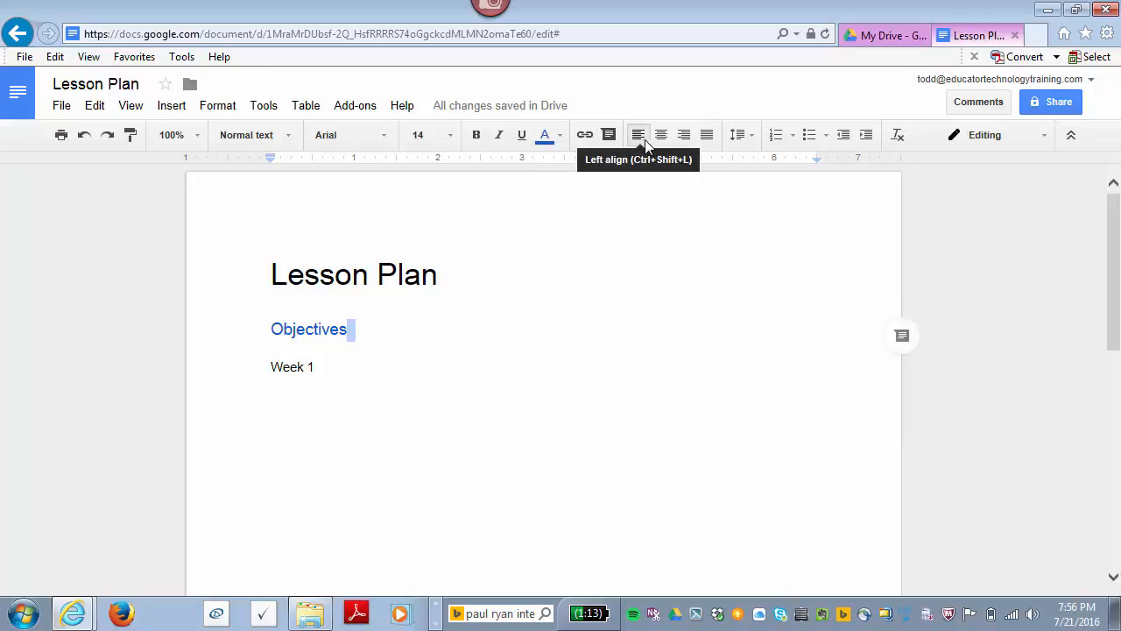
{"action": "left_click", "coordinate": [359, 333]}
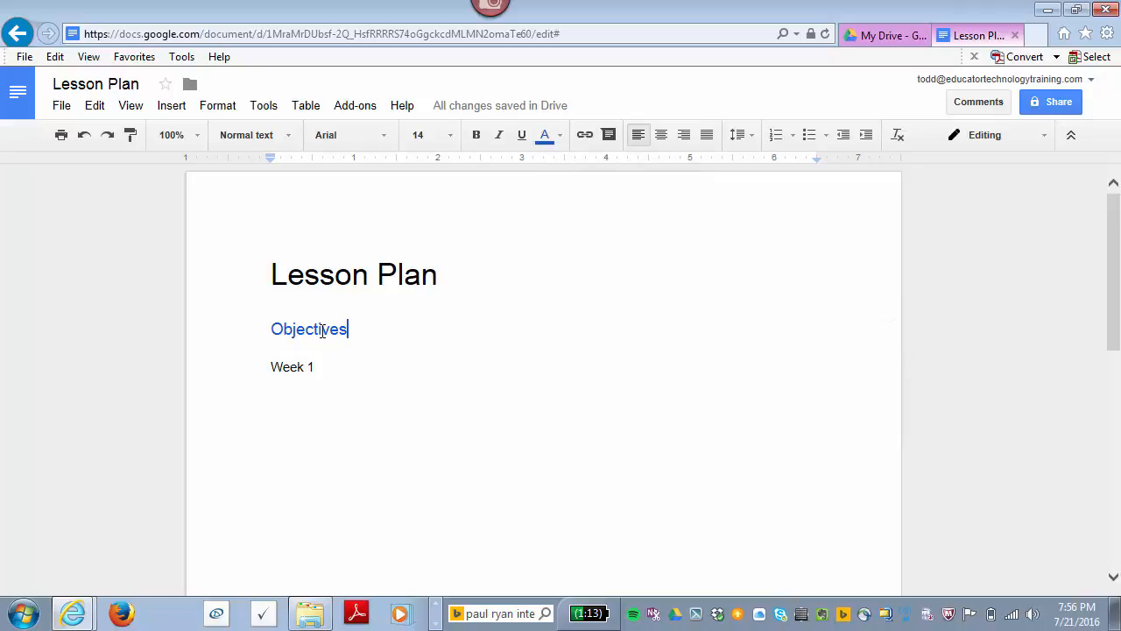
Step: Centre the "Objectives" line and view the line spacing options without changing the spacing
{"action": "double_click", "coordinate": [322, 331]}
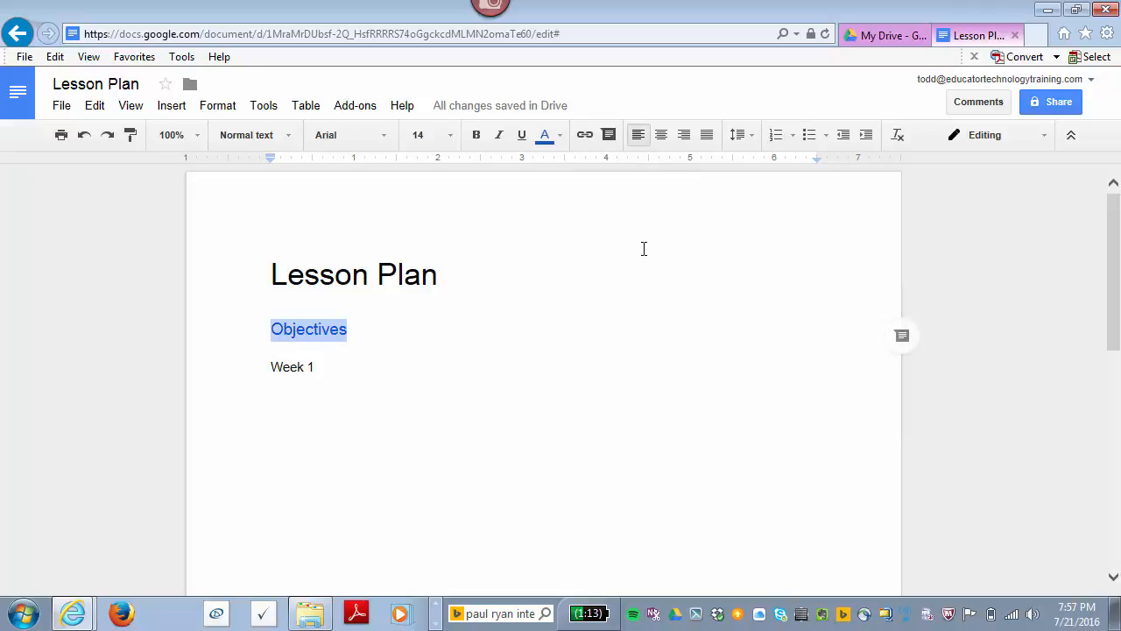
{"action": "left_click", "coordinate": [661, 140]}
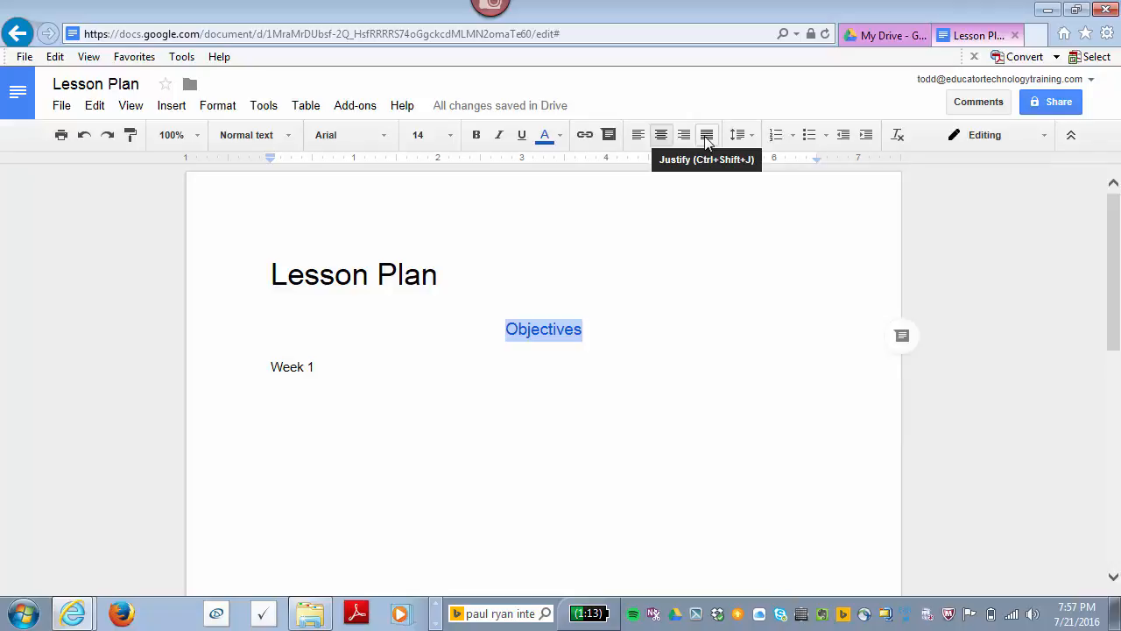
{"action": "left_click", "coordinate": [753, 138]}
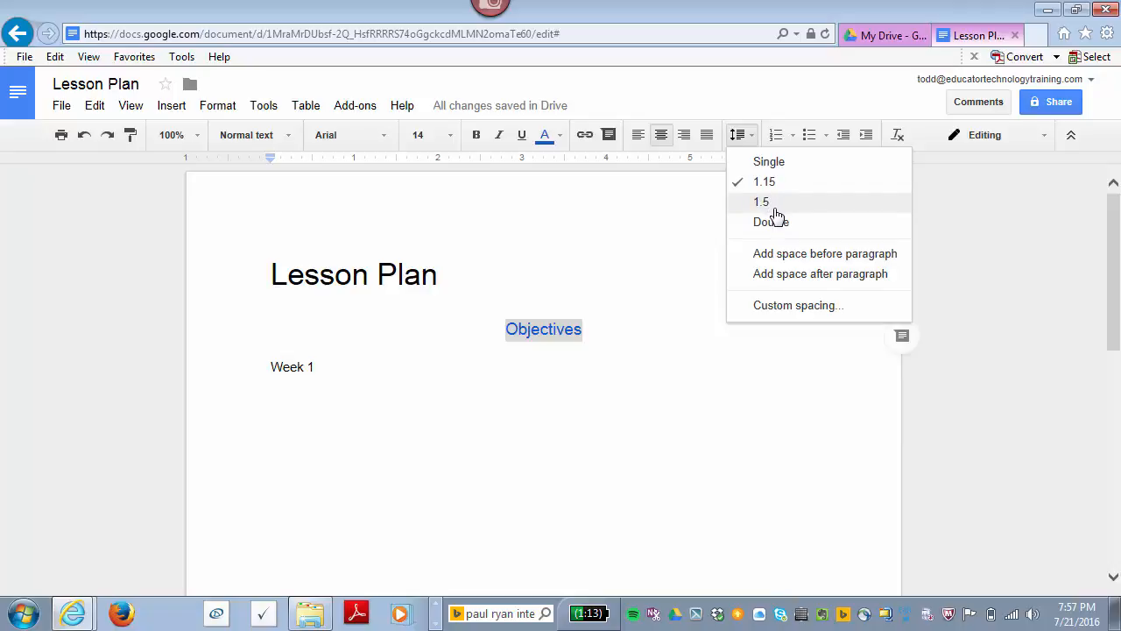
{"action": "left_click", "coordinate": [669, 228]}
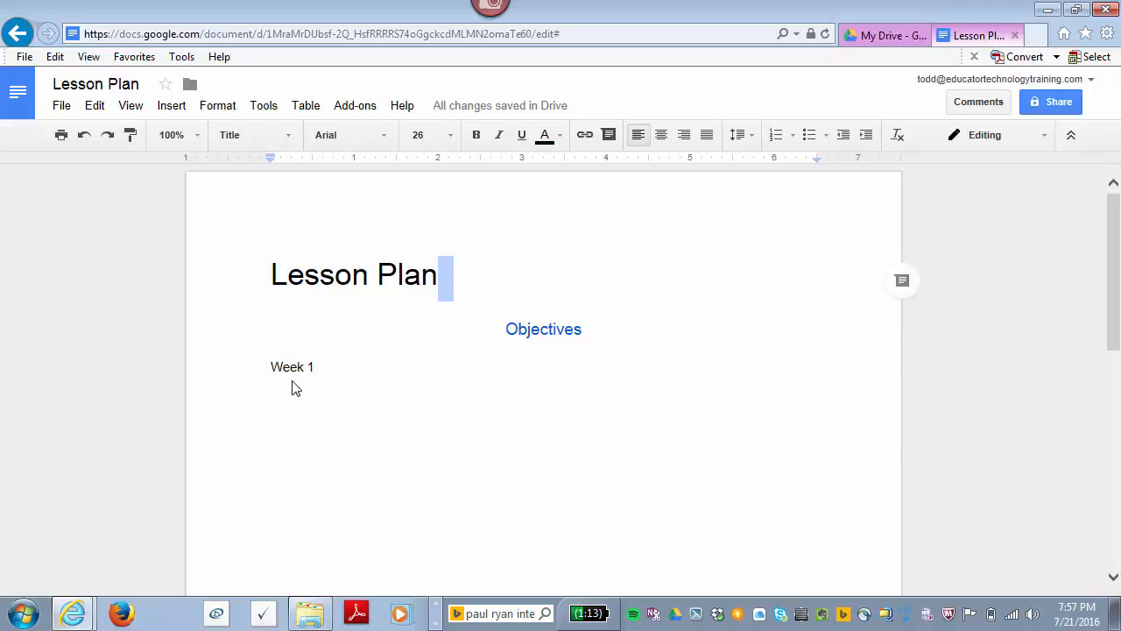
Step: Add the lines "Topic1", "Topic2" and "Topic3" directly below "Week 1"
{"action": "left_click", "coordinate": [332, 365]}
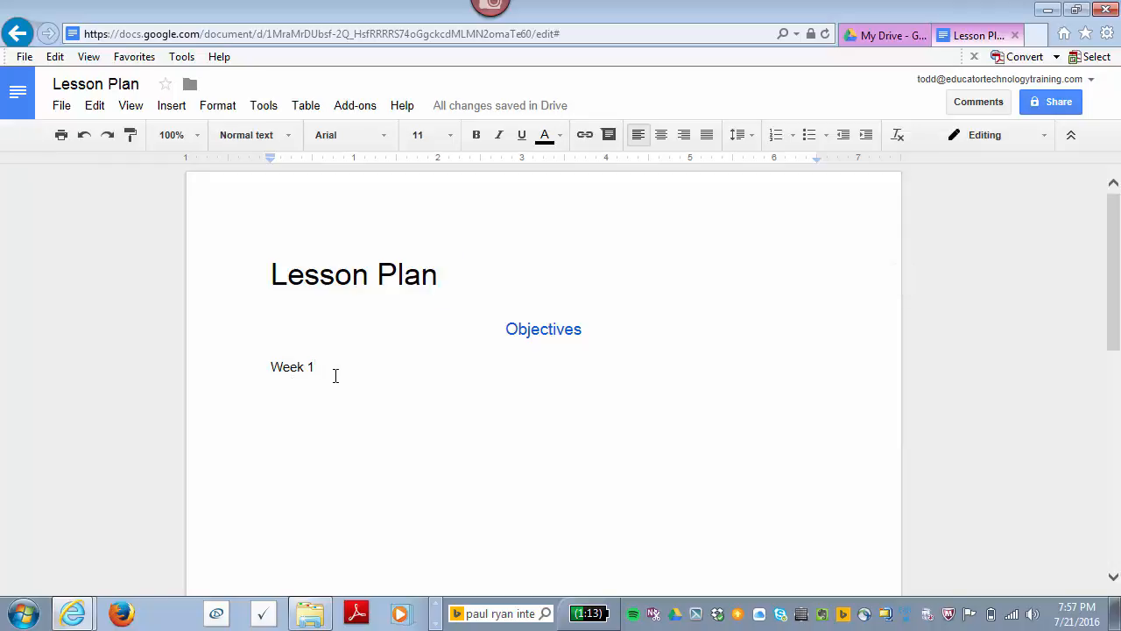
{"action": "key", "text": "Return"}
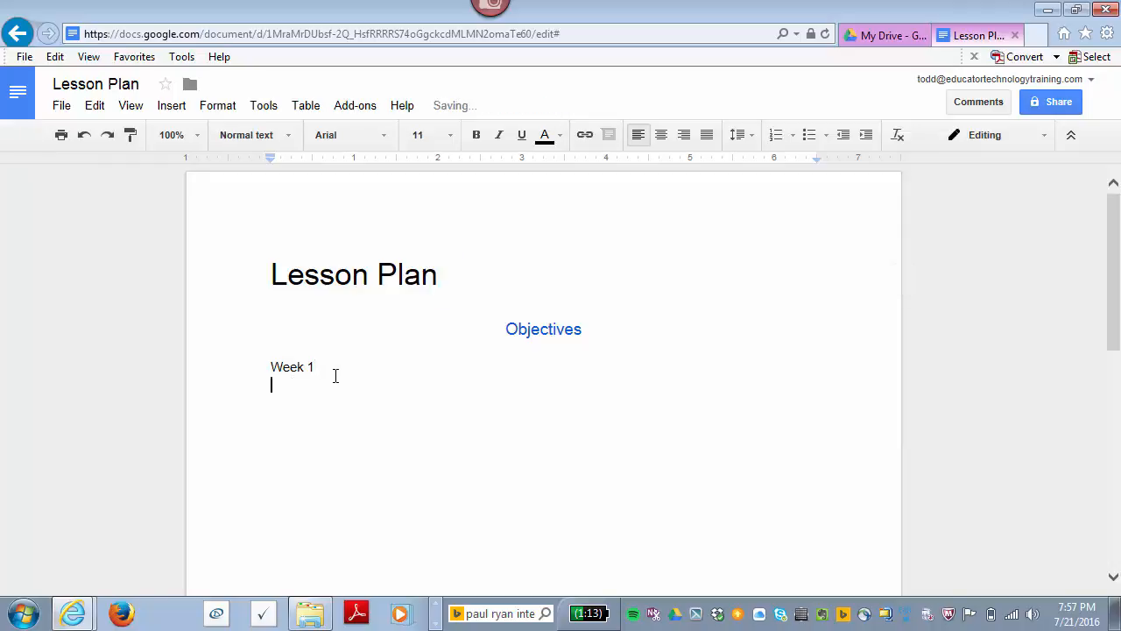
{"action": "type", "text": "Topics"}
{"action": "key", "text": "BackSpace"}
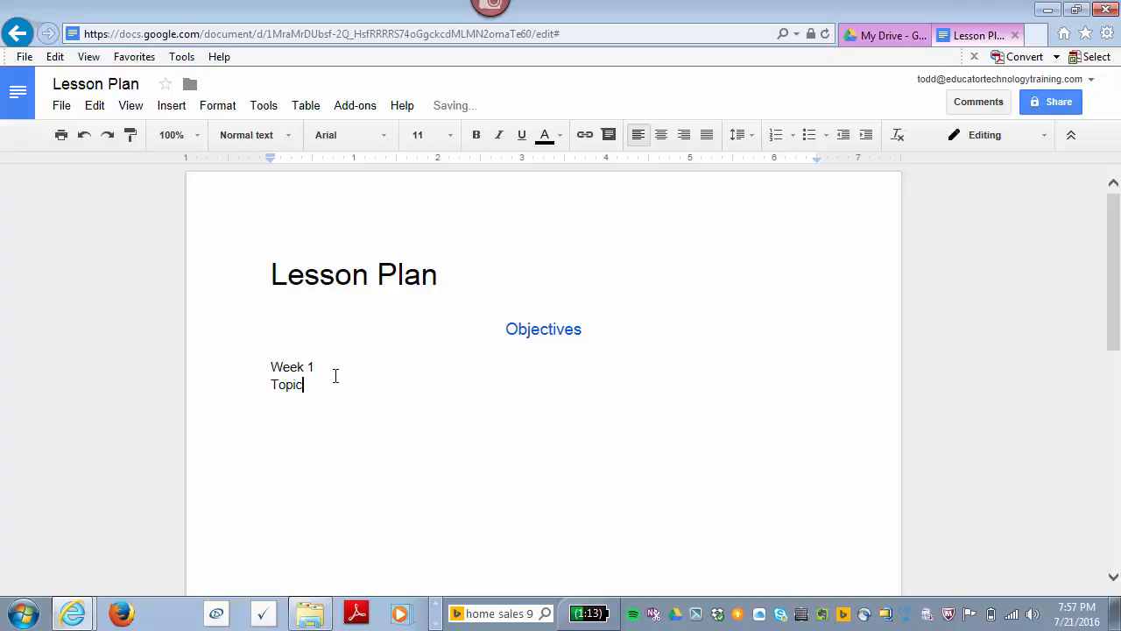
{"action": "type", "text": "1"}
{"action": "key", "text": "Return"}
{"action": "type", "text": "Topic2"}
{"action": "key", "text": "Return"}
{"action": "type", "text": "Topic3"}
Step: Format the three topic lines as a numbered list, try the 1) and Roman numeral styles, and replace the numbering with solid round bullets
{"action": "left_click_drag", "start_coordinate": [315, 419], "coordinate": [273, 388]}
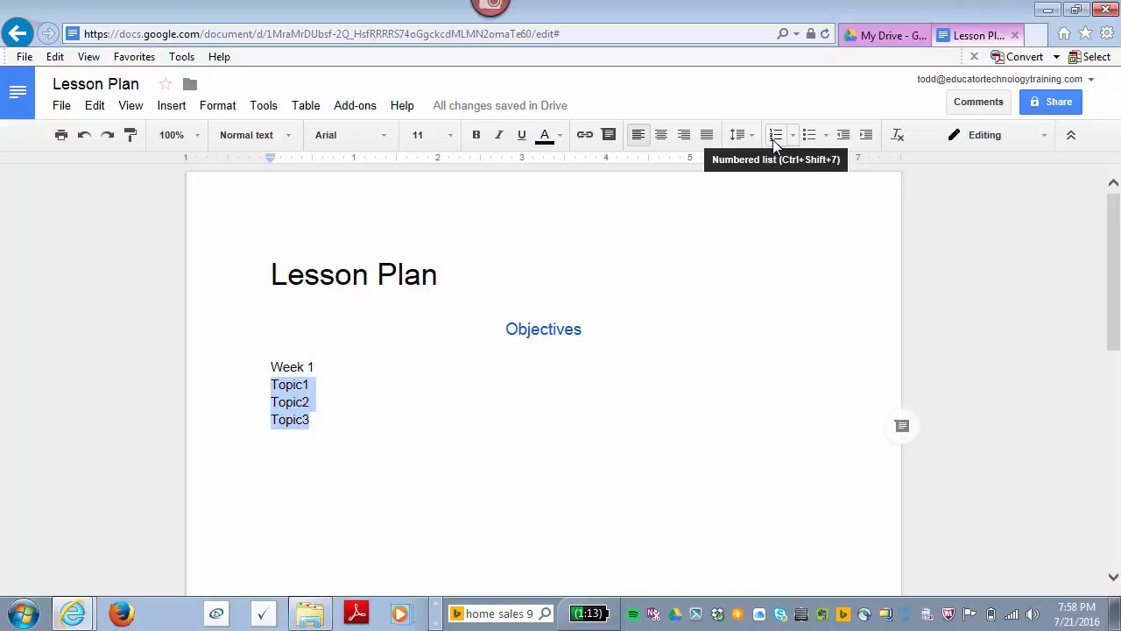
{"action": "left_click", "coordinate": [775, 137]}
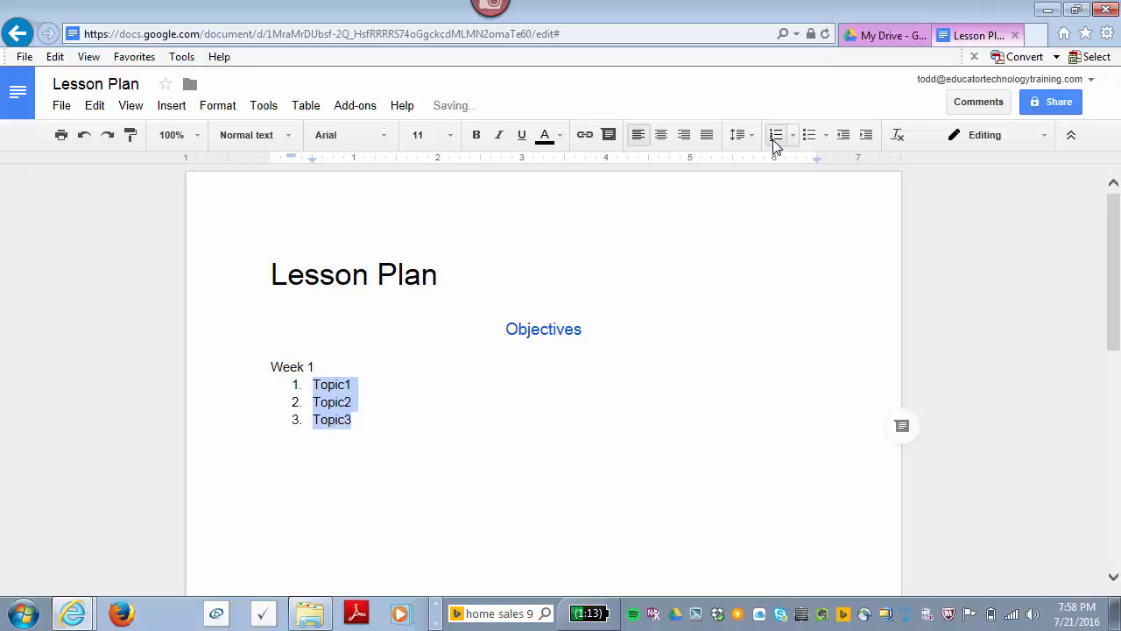
{"action": "left_click", "coordinate": [793, 138]}
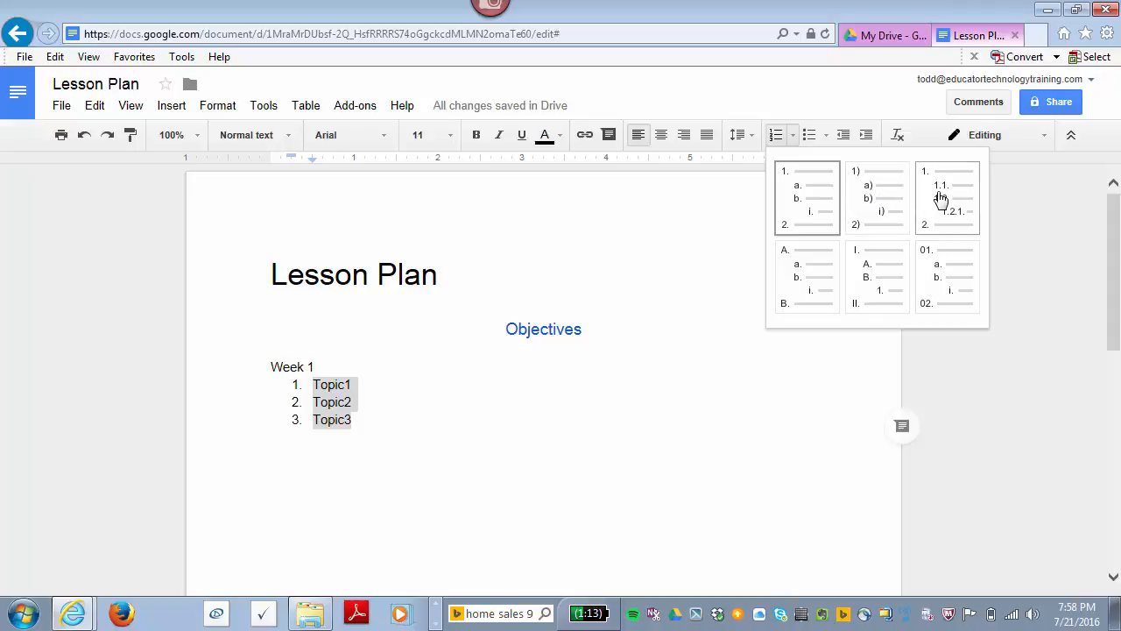
{"action": "left_click", "coordinate": [898, 201]}
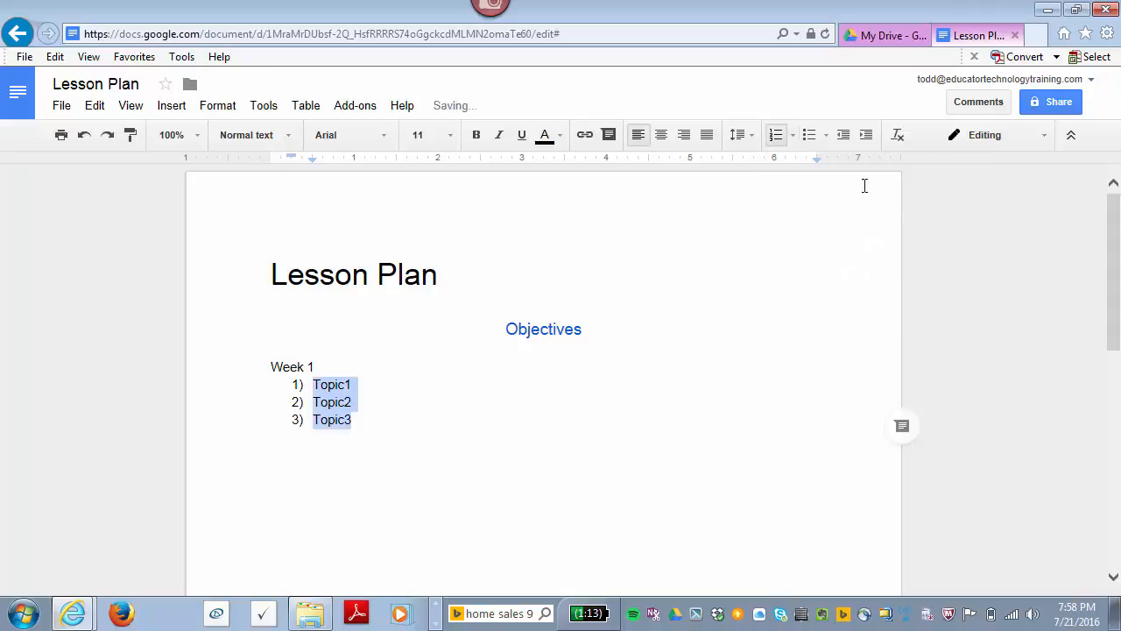
{"action": "left_click", "coordinate": [792, 138]}
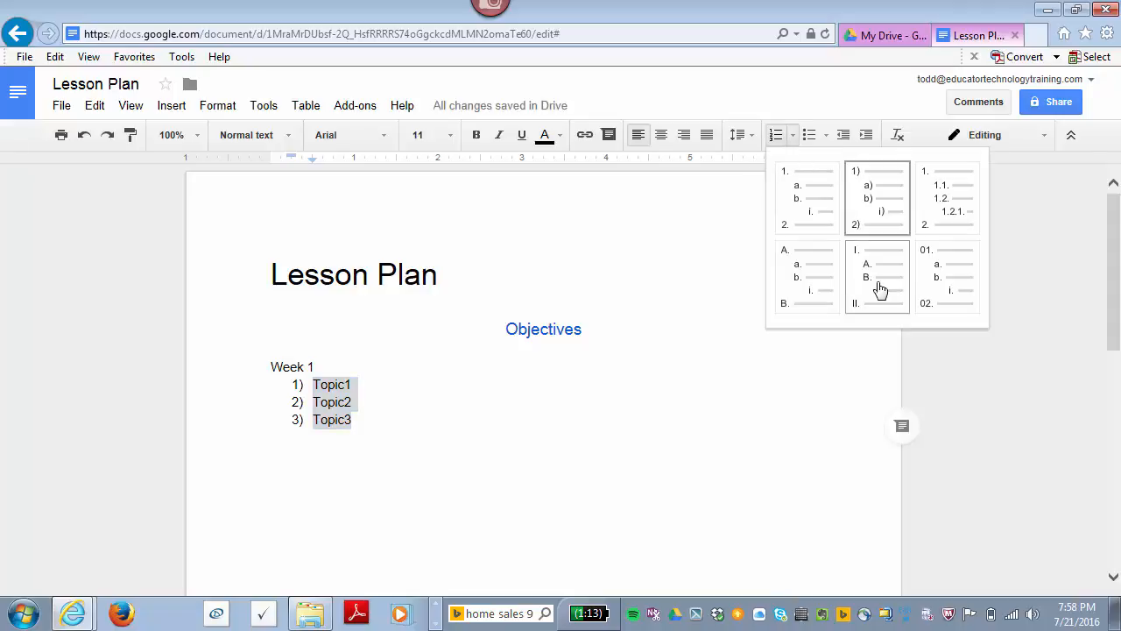
{"action": "left_click", "coordinate": [879, 289]}
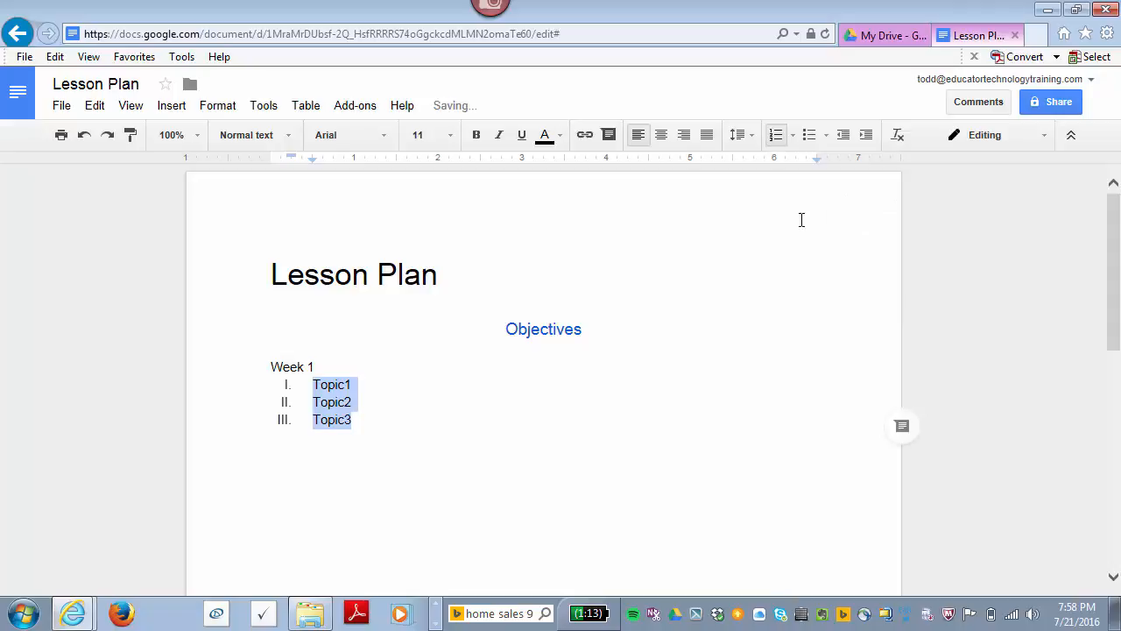
{"action": "left_click", "coordinate": [827, 137]}
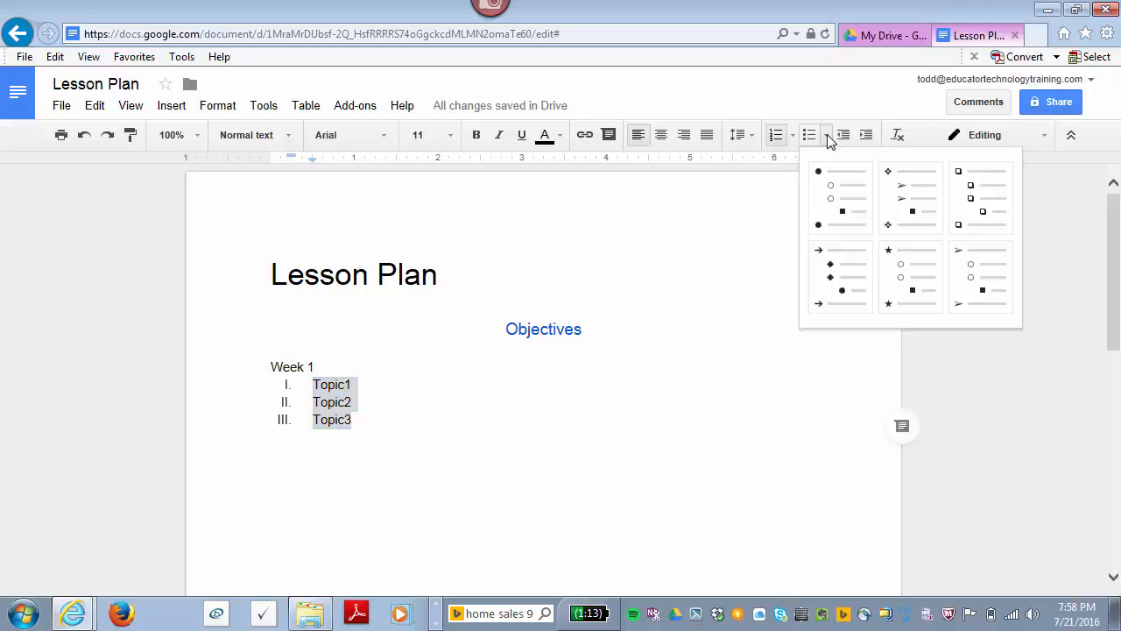
{"action": "left_click", "coordinate": [840, 197]}
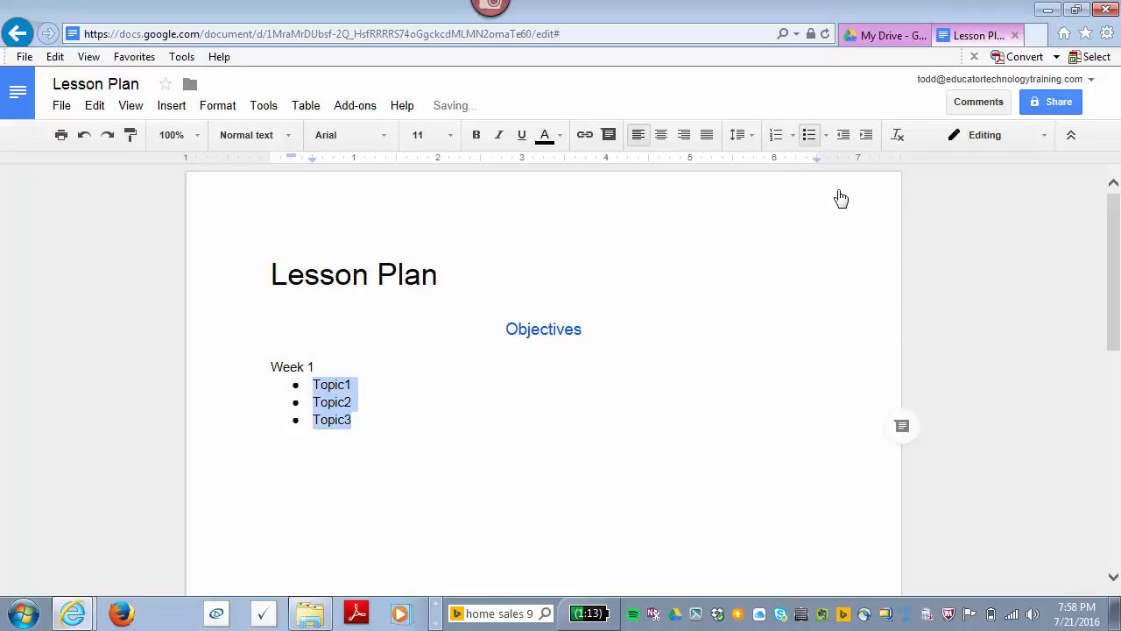
Step: Change the topic list's bullets to the four-diamond style and indent "Topic3" one level beneath "Topic2"
{"action": "left_click", "coordinate": [826, 137]}
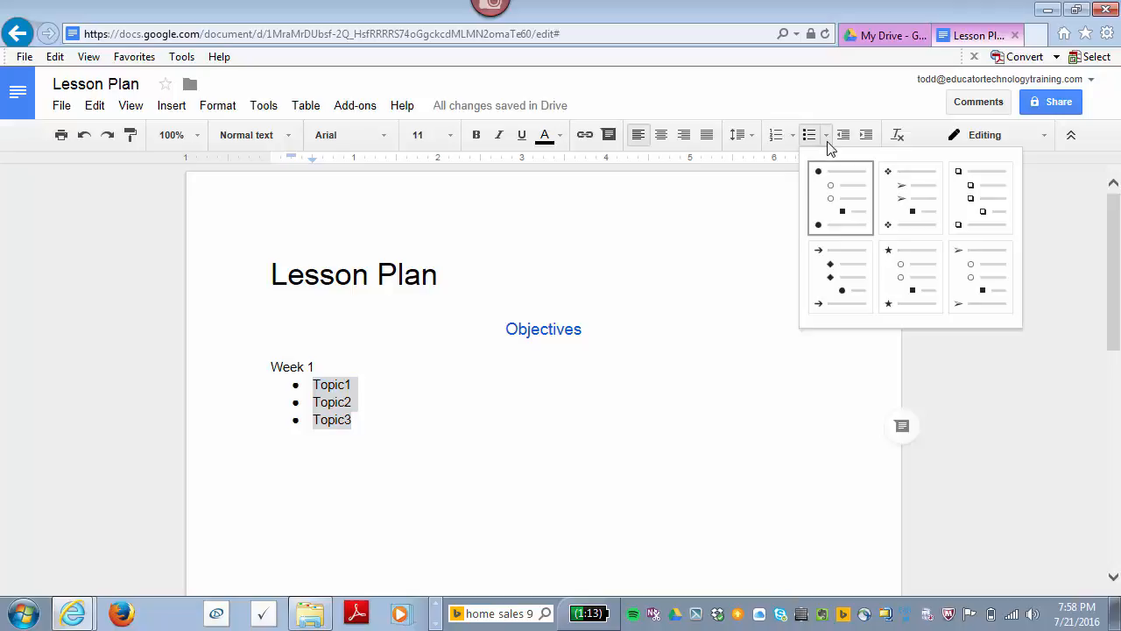
{"action": "left_click", "coordinate": [915, 212]}
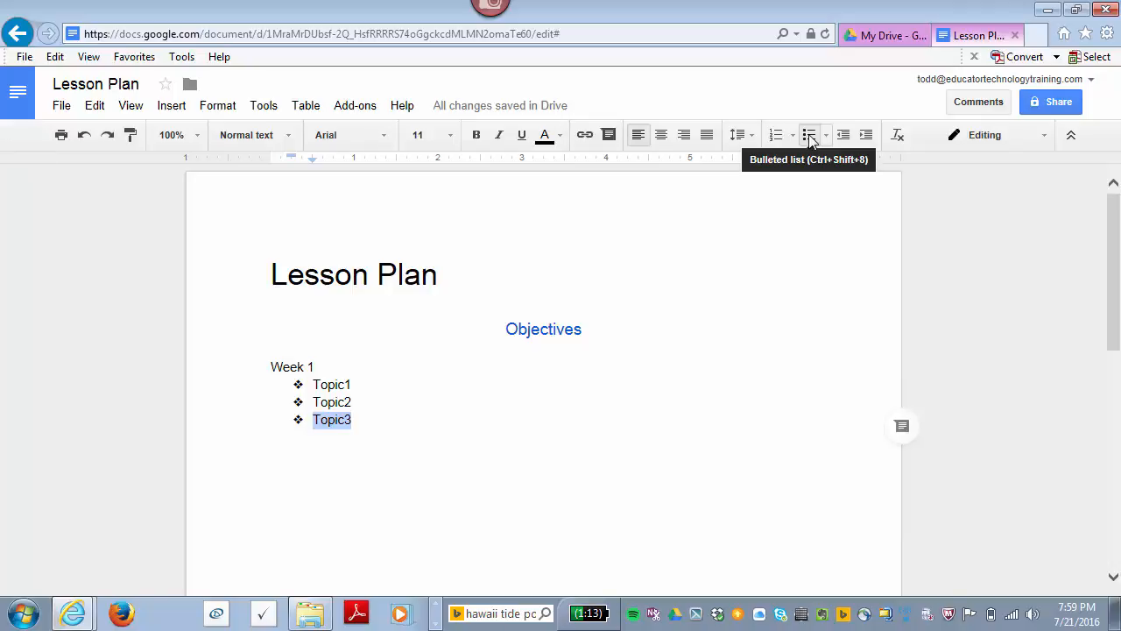
{"action": "left_click", "coordinate": [864, 137]}
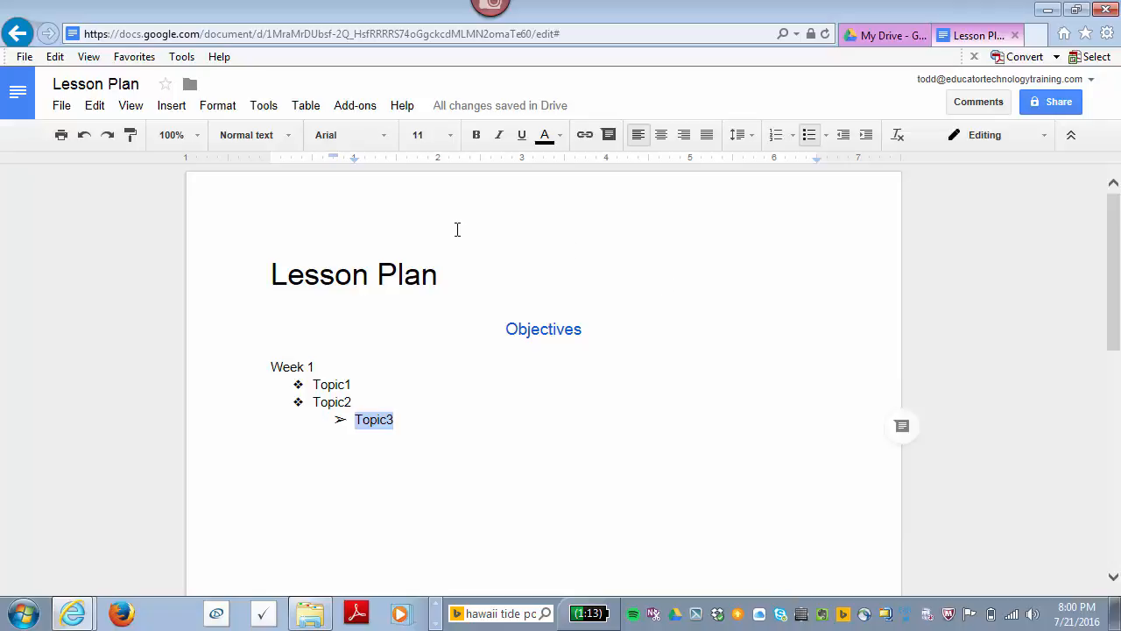
{"action": "left_click", "coordinate": [558, 257]}
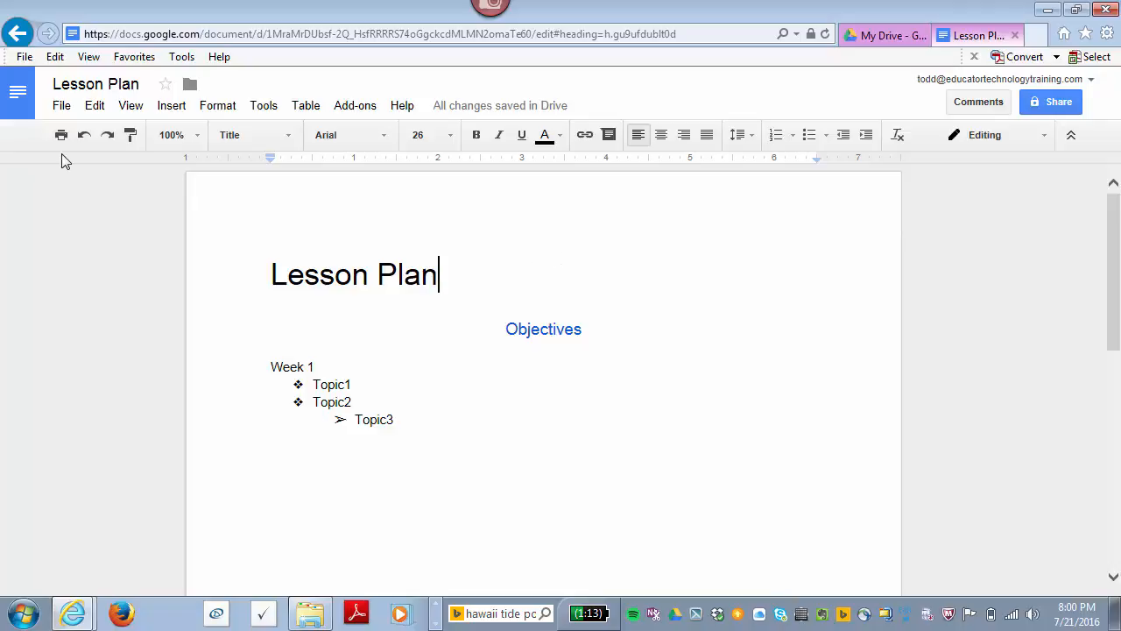
Step: View the document's revision history, compare the 7:54 PM and 7:59 PM revisions, and return to the document without restoring either
{"action": "left_click", "coordinate": [61, 108]}
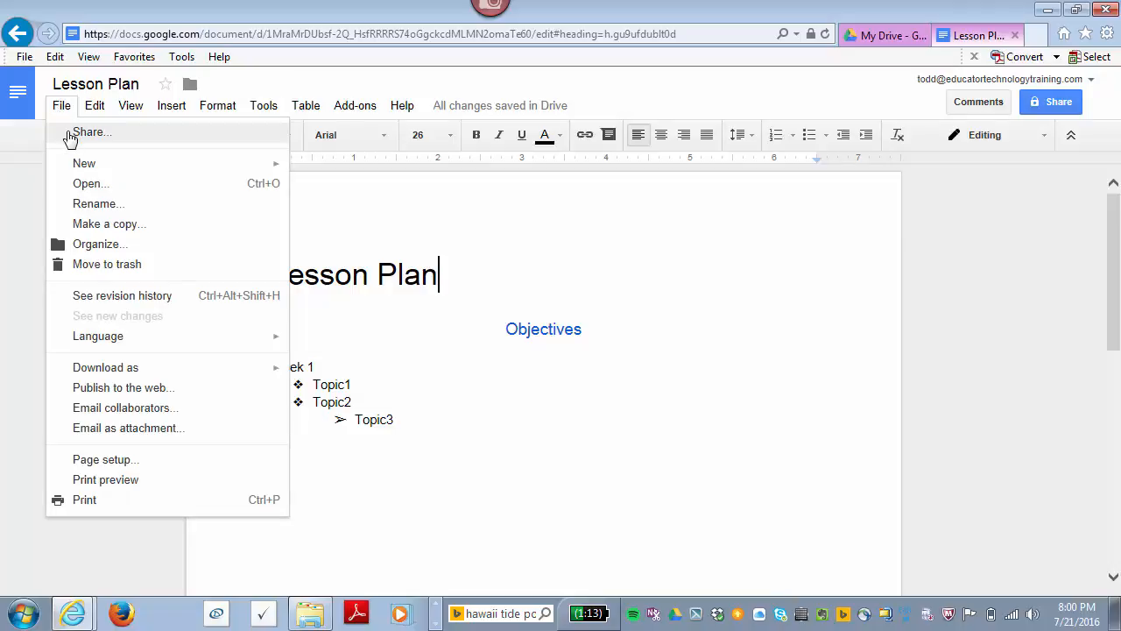
{"action": "mouse_move", "coordinate": [79, 166]}
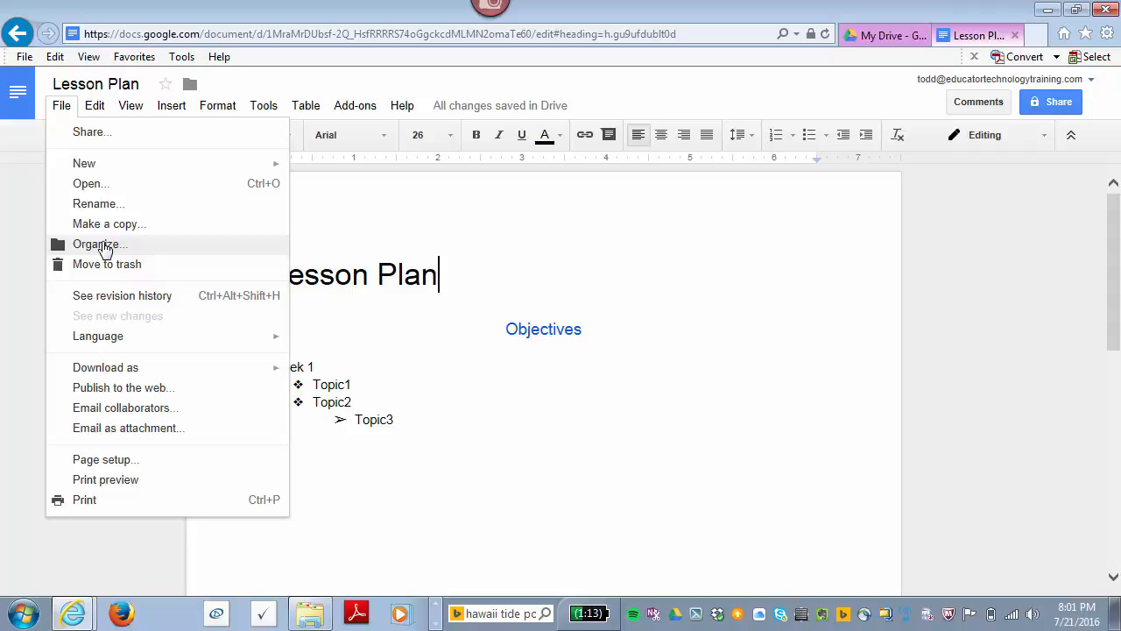
{"action": "left_click", "coordinate": [127, 298]}
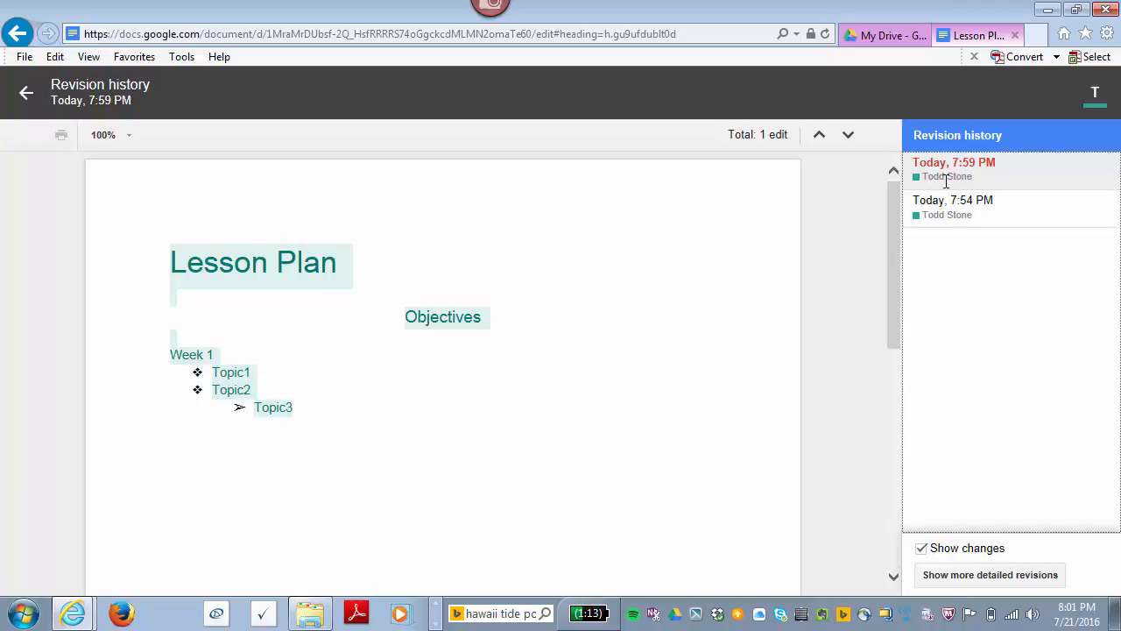
{"action": "left_click", "coordinate": [1022, 217]}
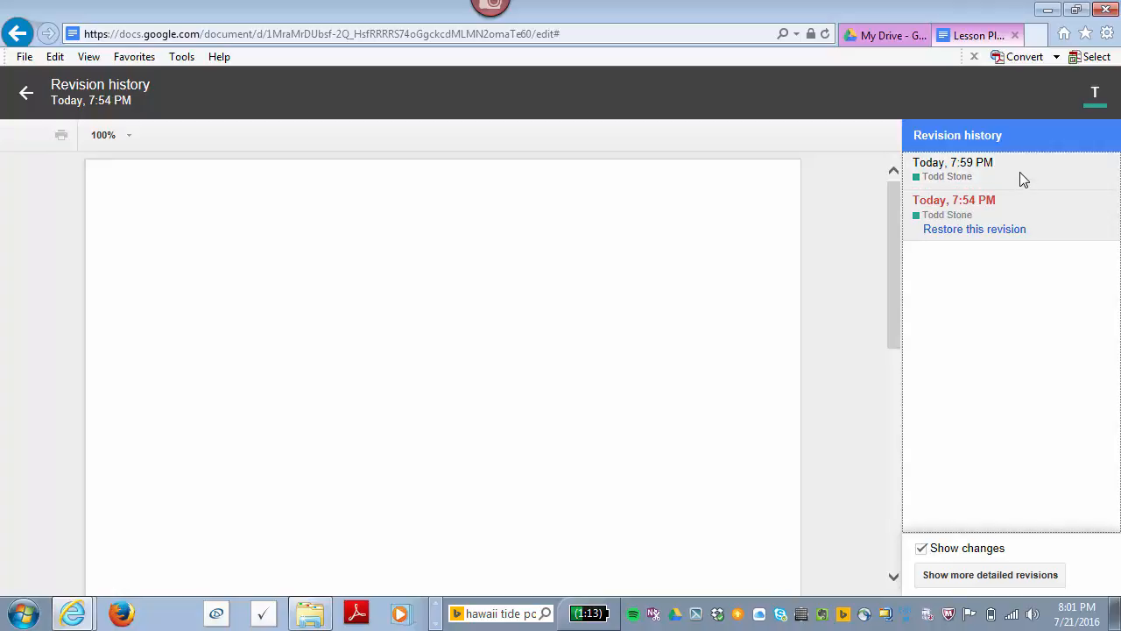
{"action": "left_click", "coordinate": [1019, 173]}
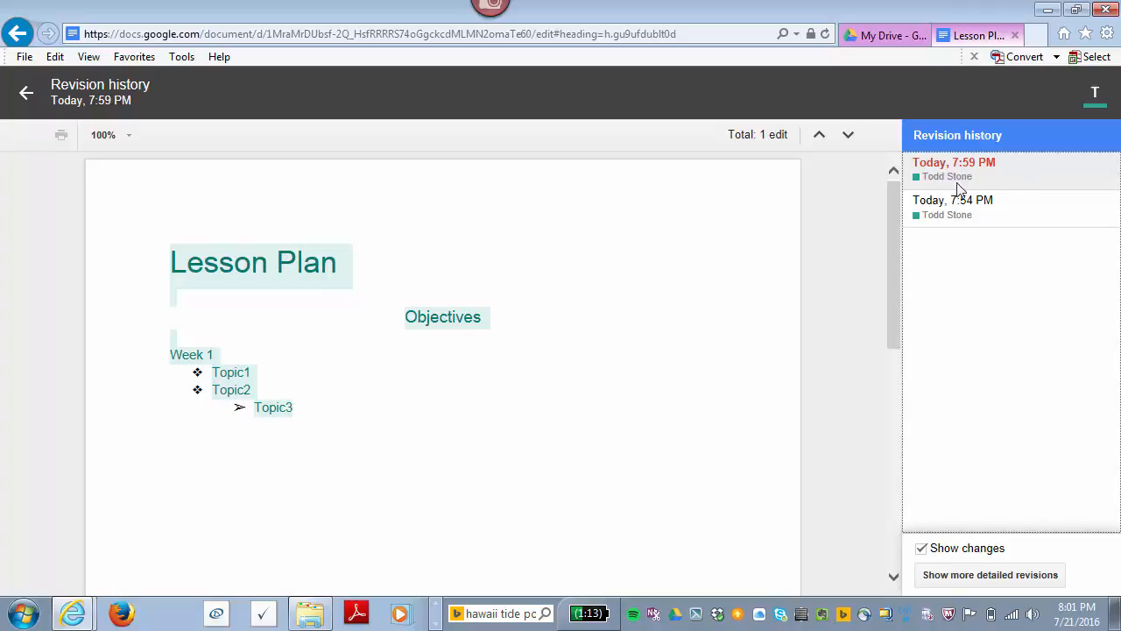
{"action": "left_click", "coordinate": [26, 95]}
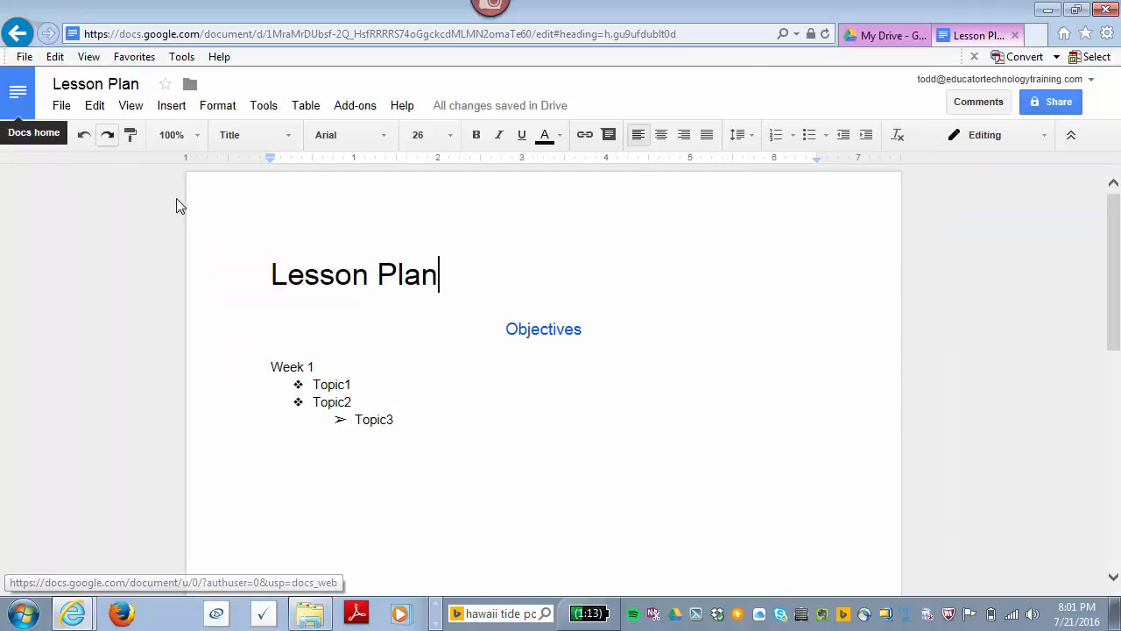
Step: Set the document language to Italiano and look at the available download options
{"action": "left_click", "coordinate": [61, 105]}
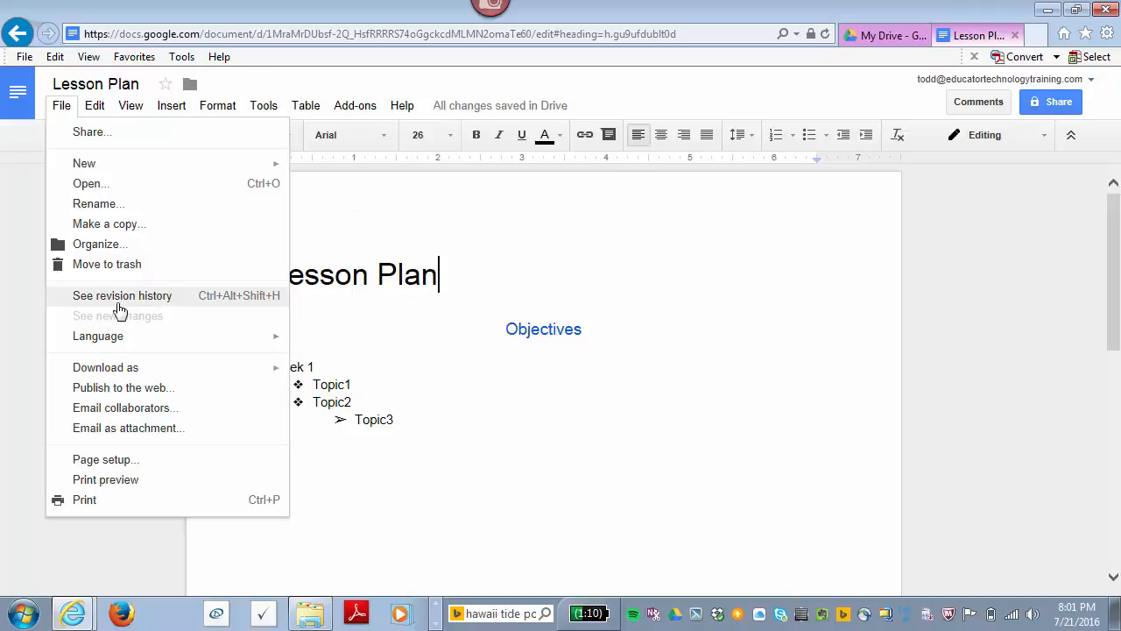
{"action": "mouse_move", "coordinate": [150, 341]}
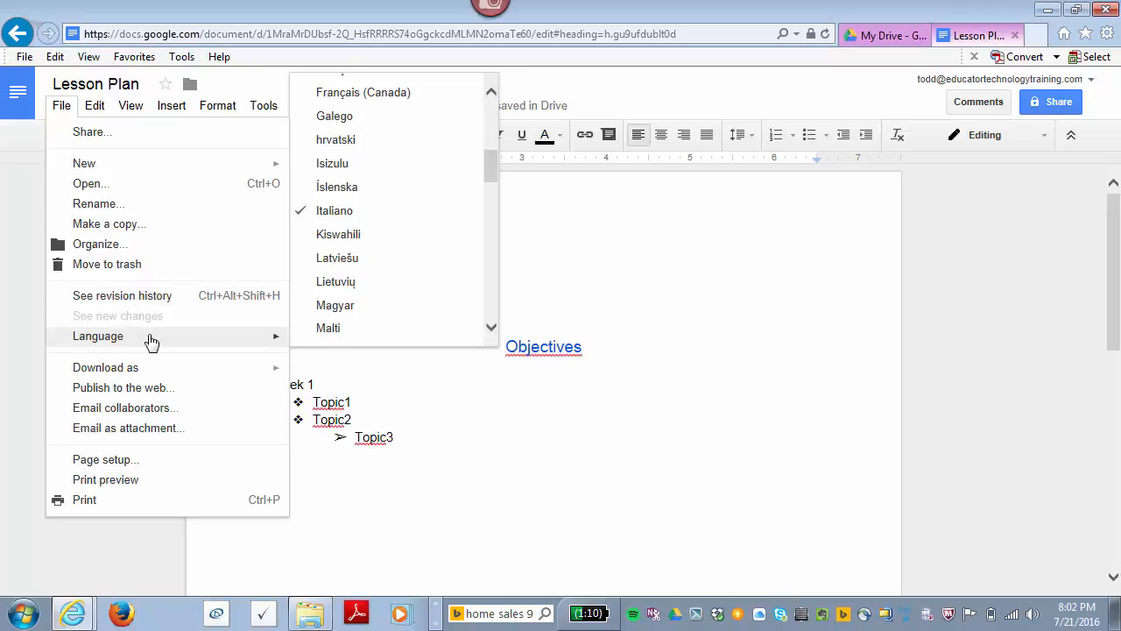
{"action": "mouse_move", "coordinate": [160, 369]}
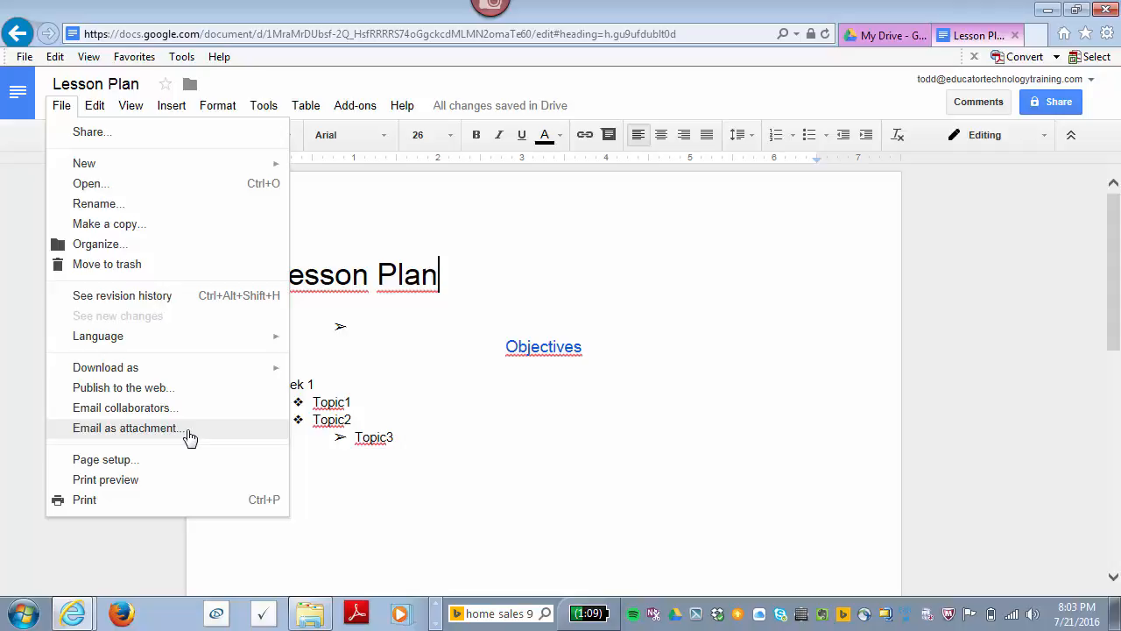
Step: Review the page setup and accept its current settings, and look at the print commands without printing
{"action": "left_click", "coordinate": [141, 461]}
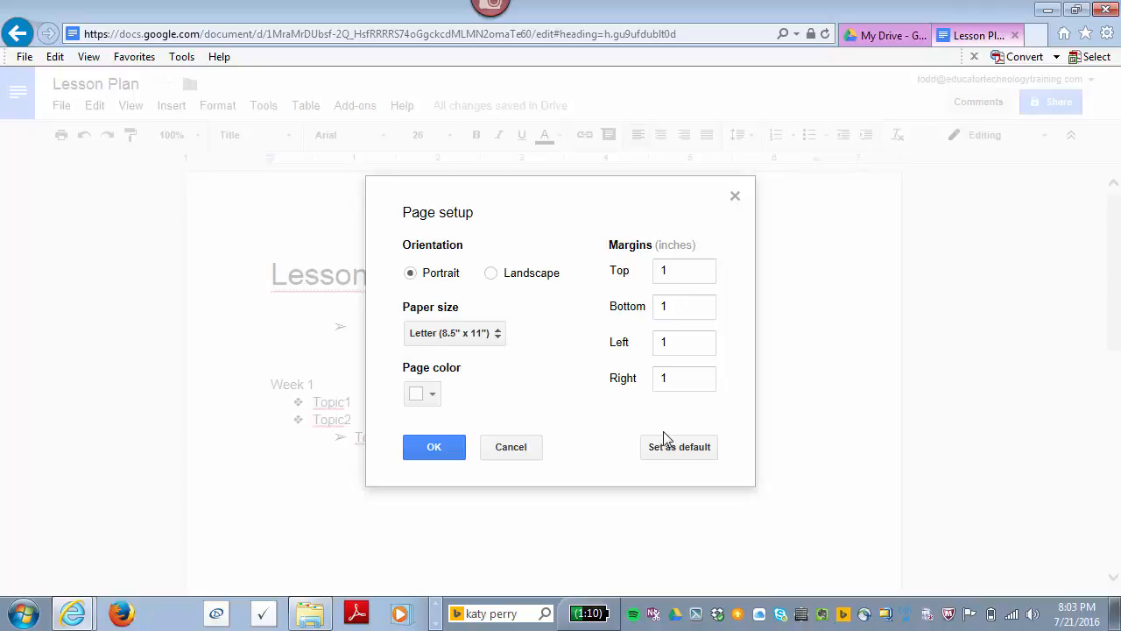
{"action": "left_click", "coordinate": [433, 451]}
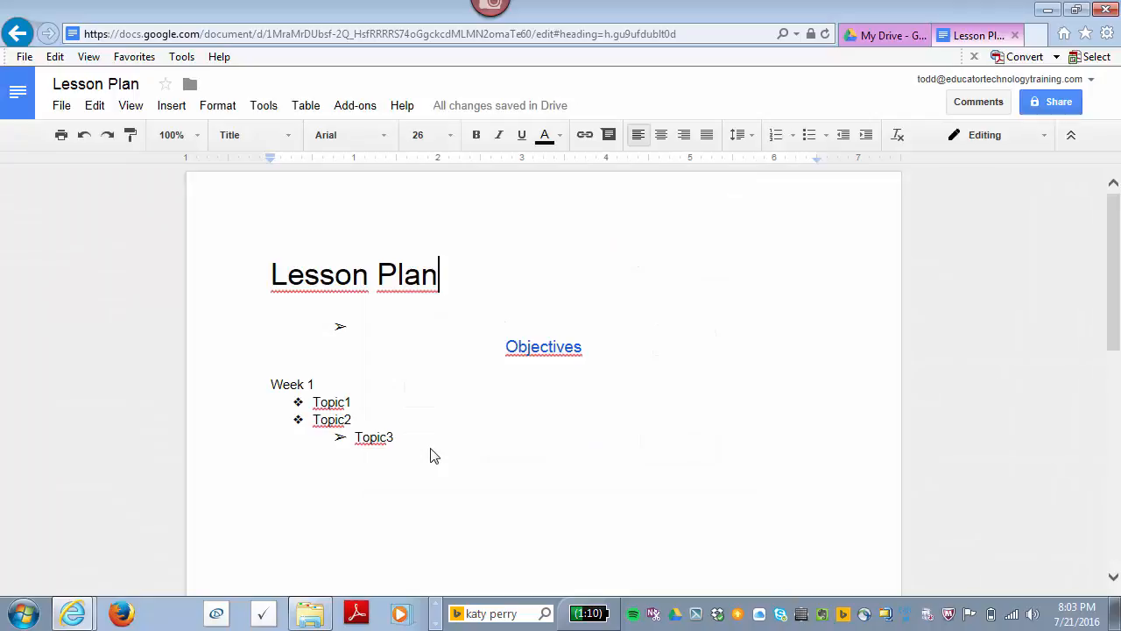
{"action": "left_click", "coordinate": [61, 109]}
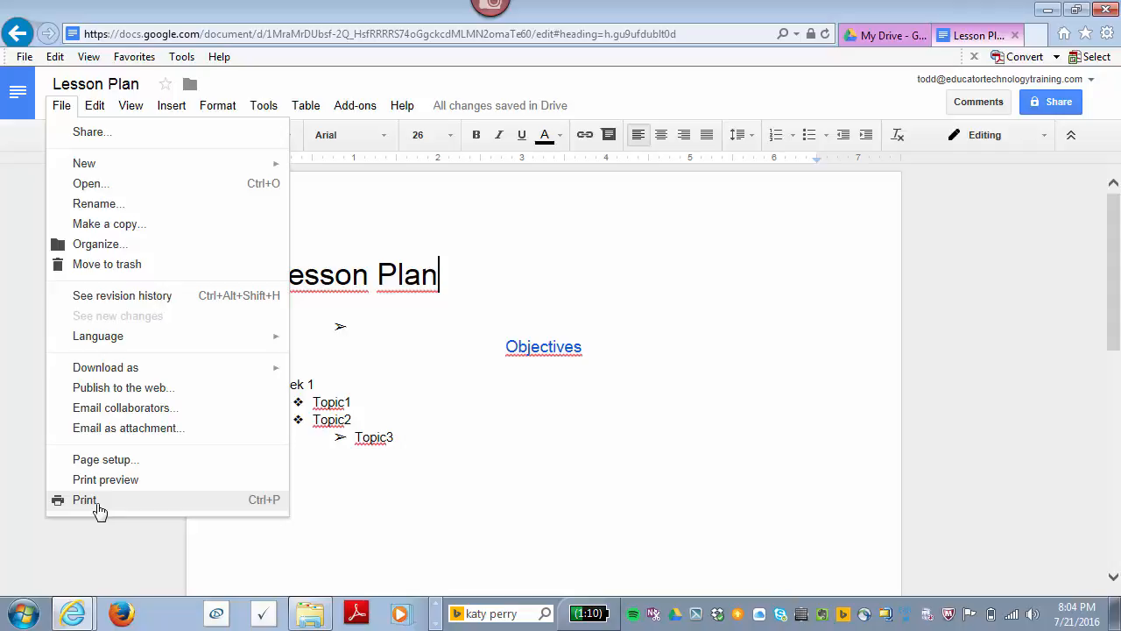
{"action": "left_click", "coordinate": [258, 566]}
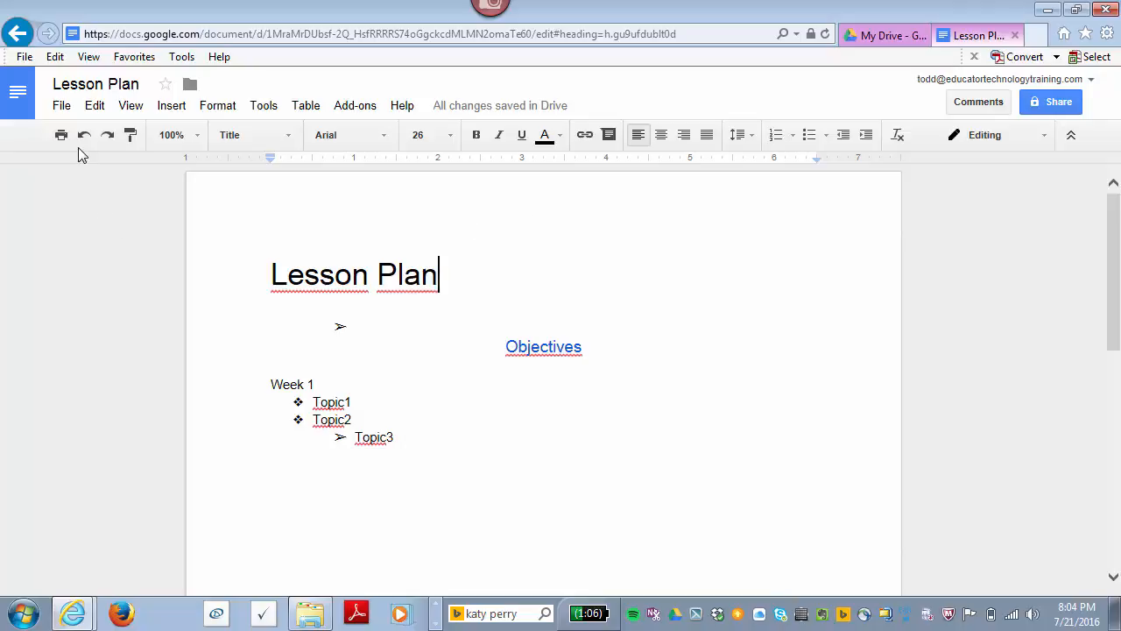
Step: Prepare a sharing invitation to the contact's e-mail with the note "Here is the document I'm working on..."
{"action": "left_click", "coordinate": [62, 106]}
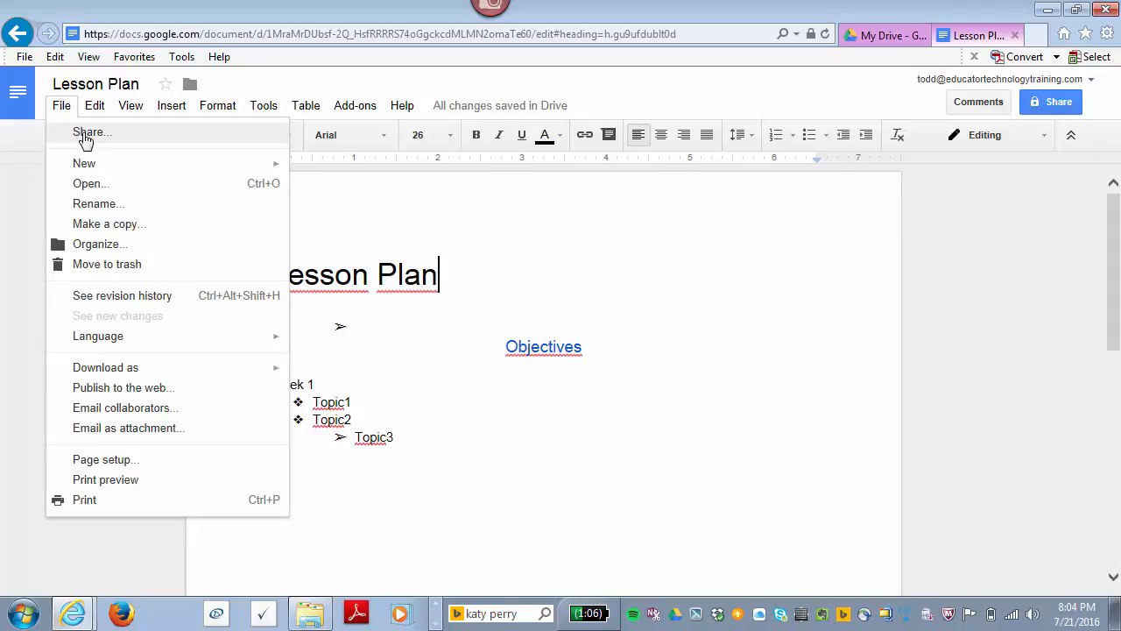
{"action": "left_click", "coordinate": [85, 133]}
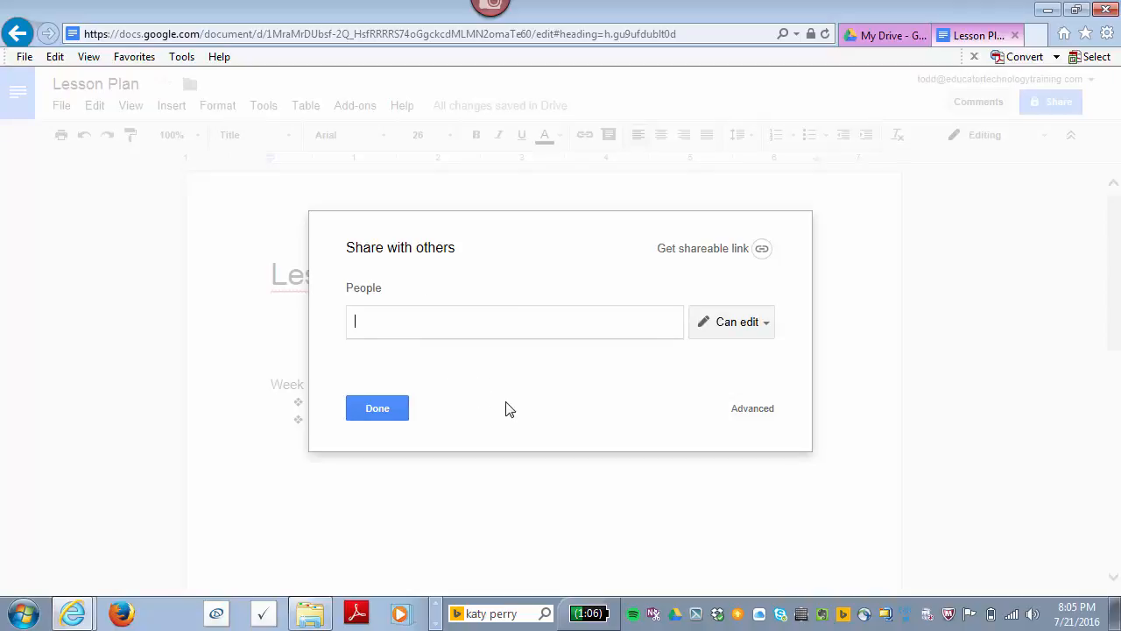
{"action": "type", "text": "t"}
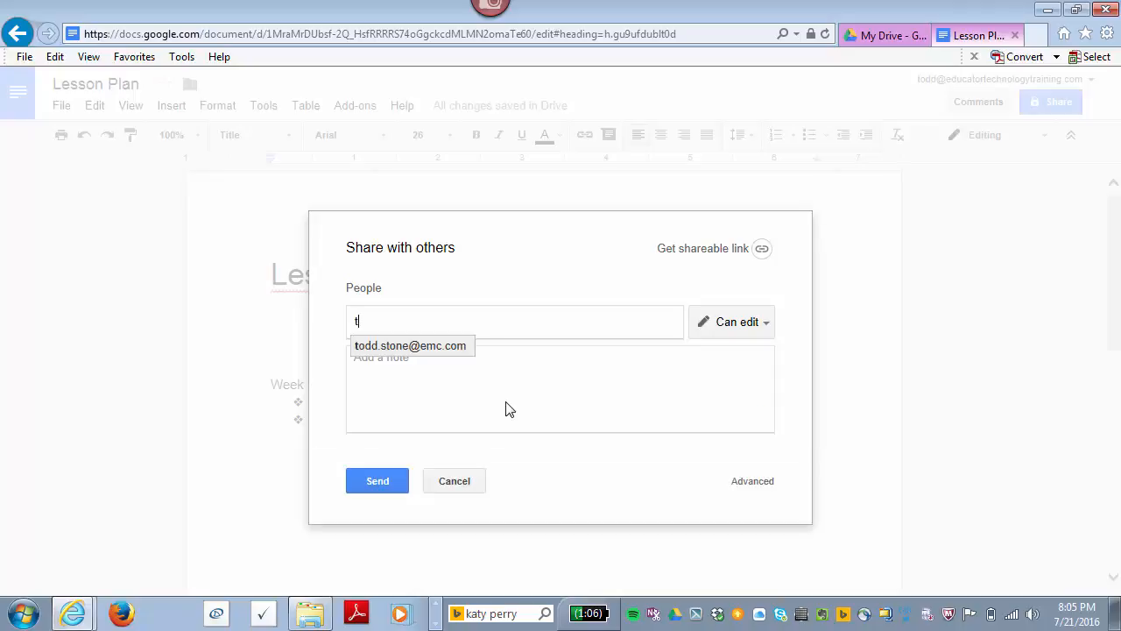
{"action": "left_click", "coordinate": [440, 350]}
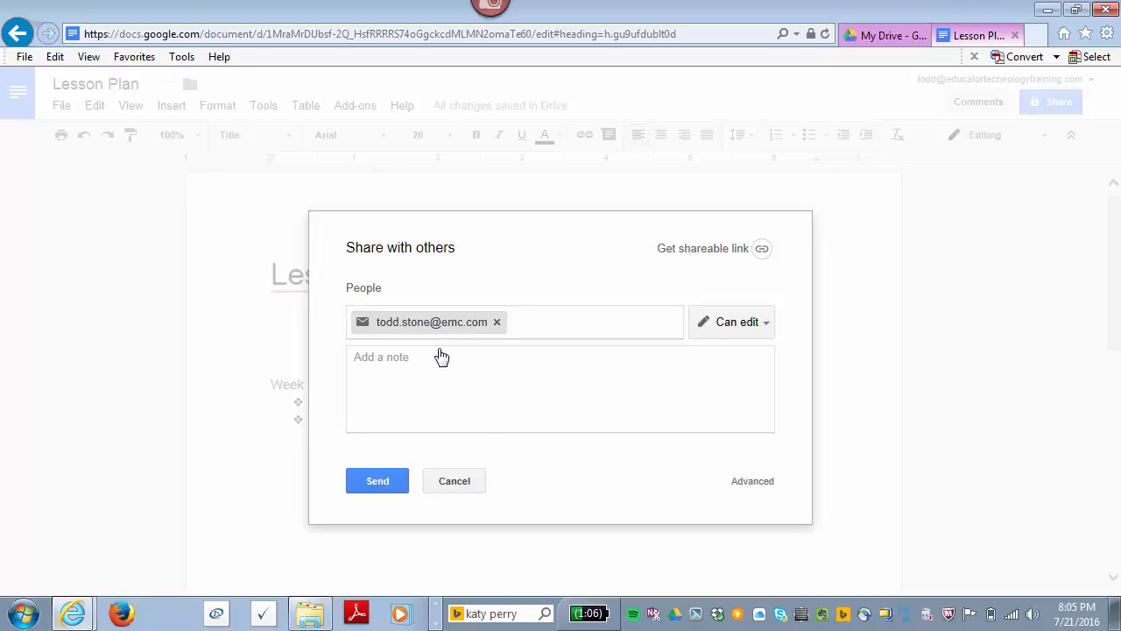
{"action": "left_click", "coordinate": [384, 365]}
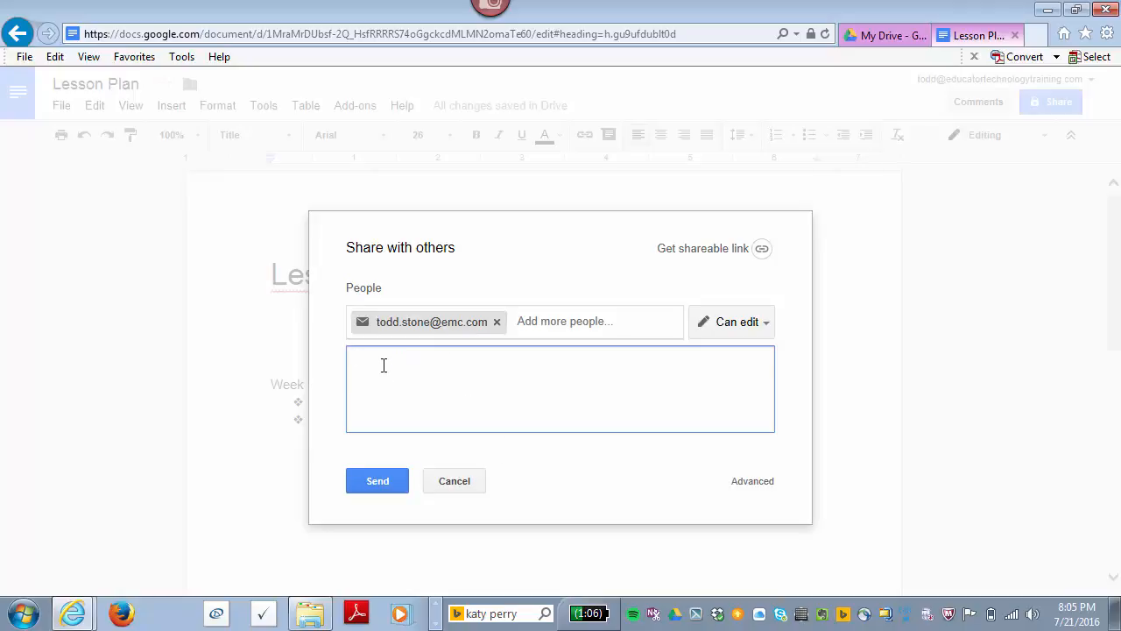
{"action": "type", "text": "Here is the document I'm working on..."}
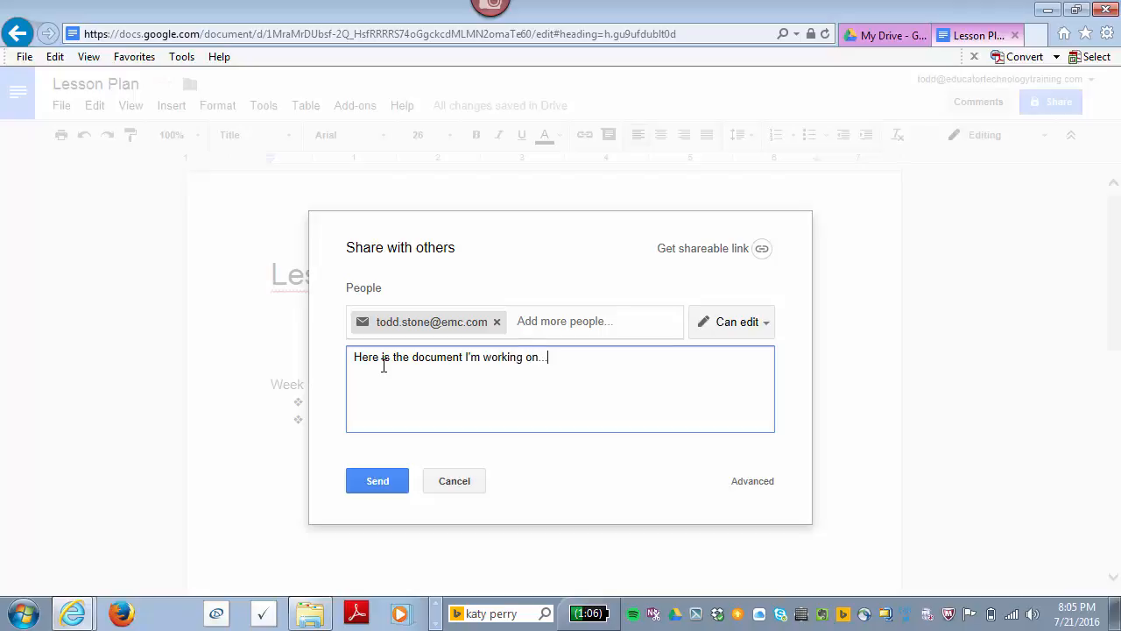
Step: Review the access levels, keep "Can edit", and send the sharing invitation, confirming access without a Google account
{"action": "left_click", "coordinate": [767, 323]}
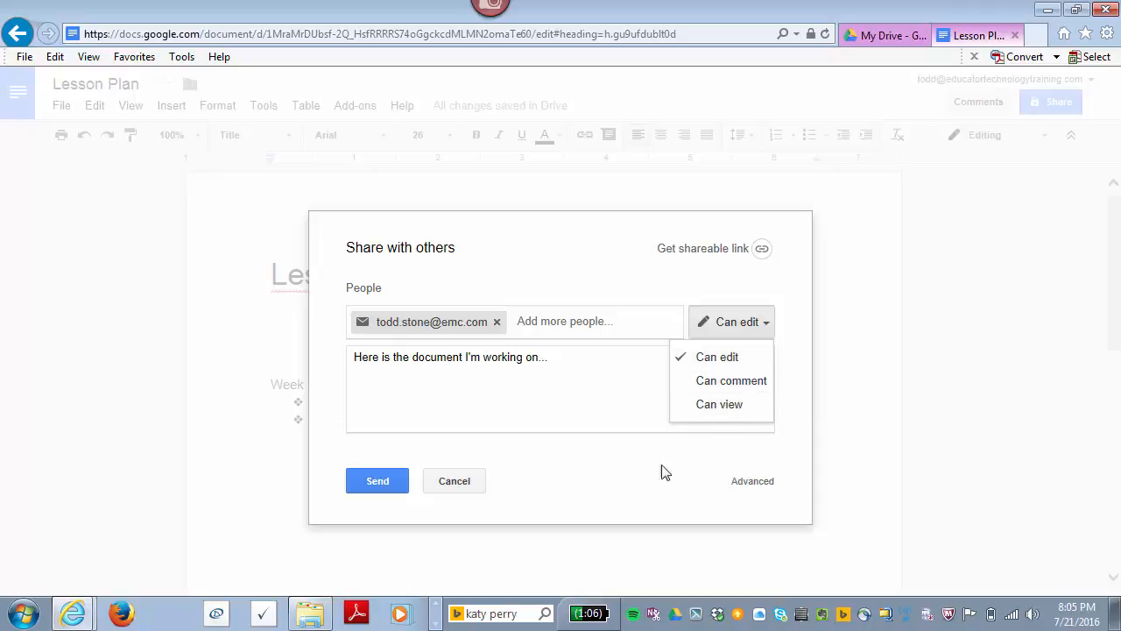
{"action": "left_click", "coordinate": [384, 485]}
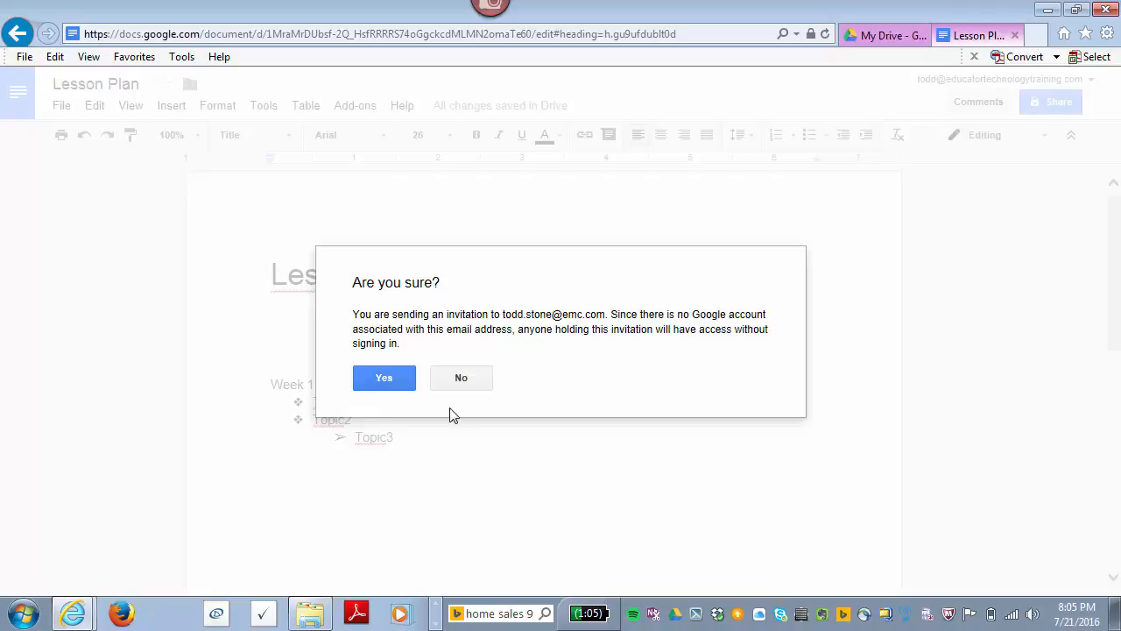
{"action": "left_click", "coordinate": [384, 378]}
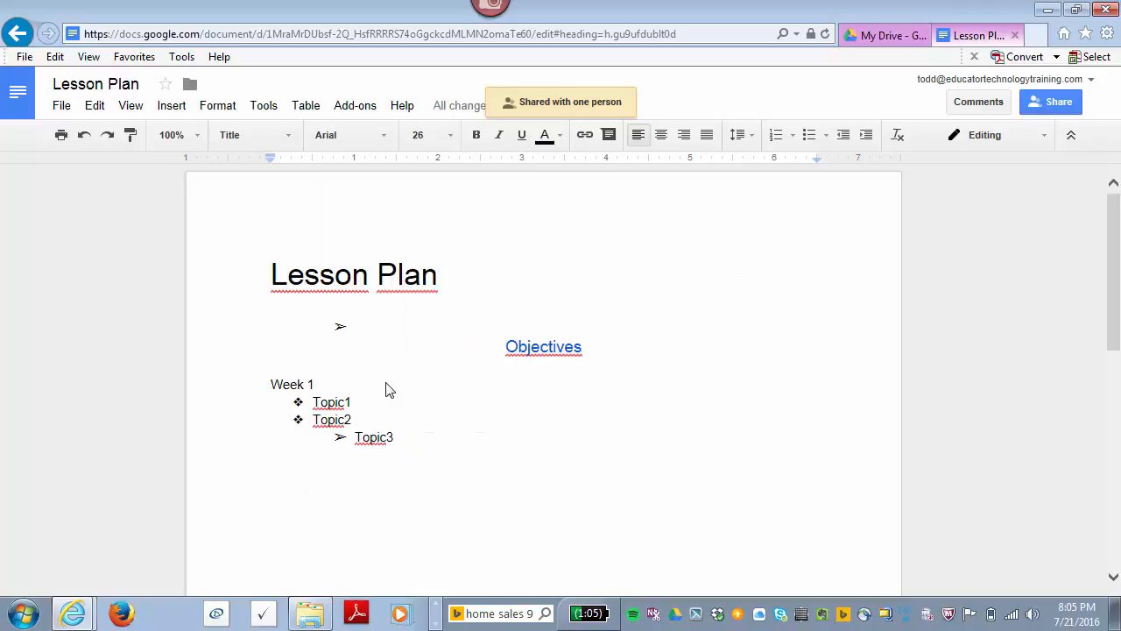